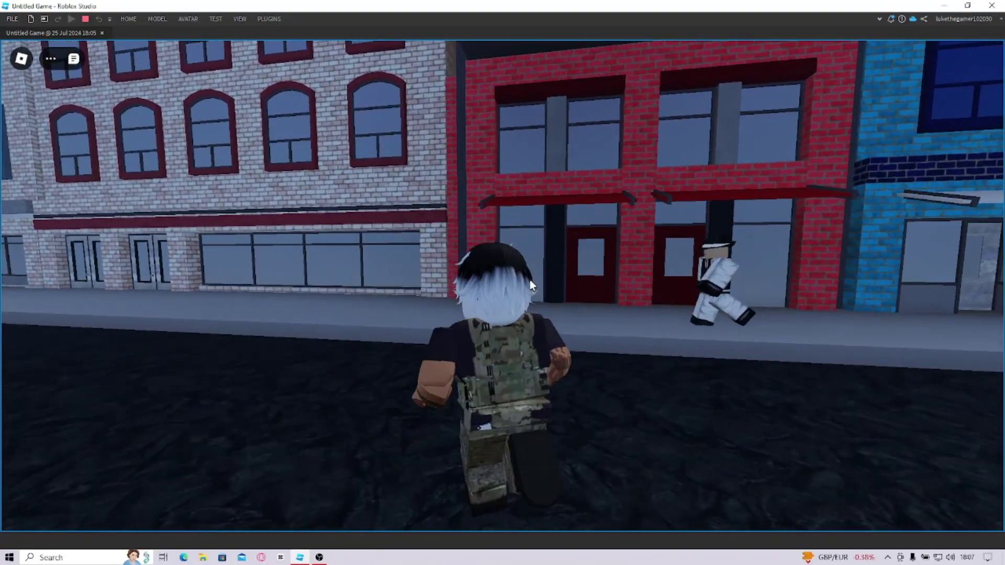
Walk the character around the street in the playtest and watch the NPC walking along the pavement
{"action": "key", "text": "a"}
{"action": "key", "text": "s"}
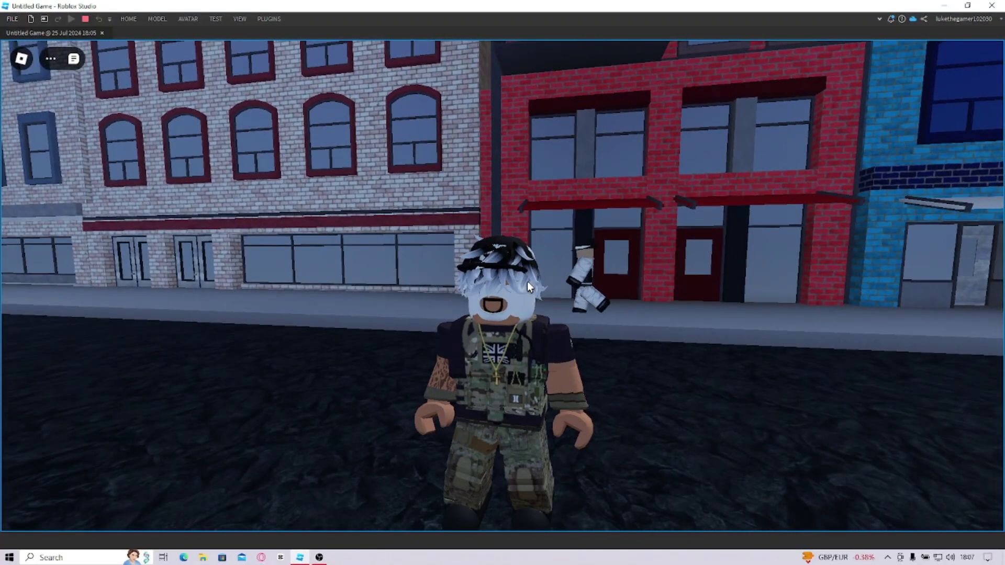
{"action": "key", "text": "w"}
{"action": "key", "text": "a"}
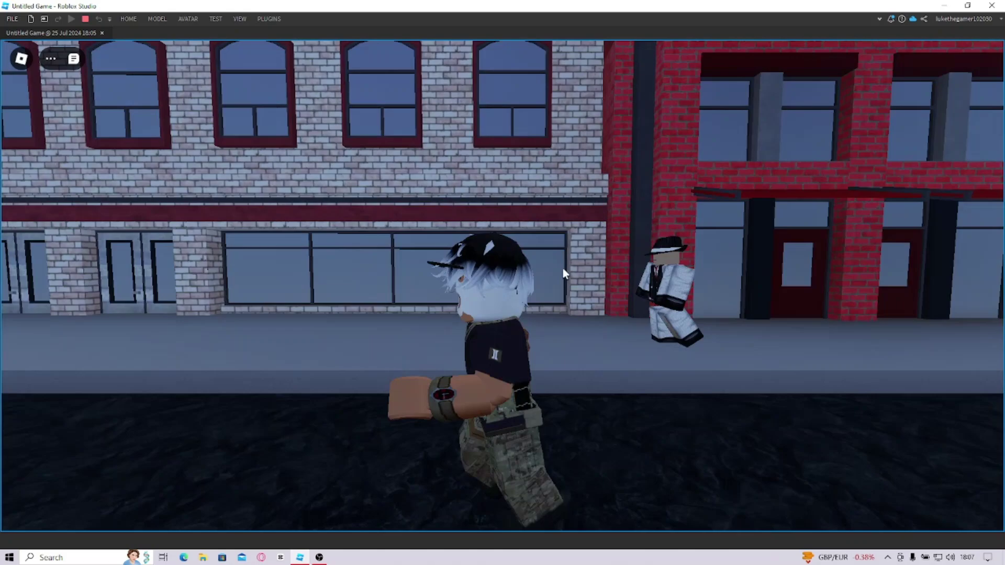
{"action": "right_click_drag", "start_coordinate": [563, 268], "coordinate": [561, 244]}
{"action": "key", "text": "w"}
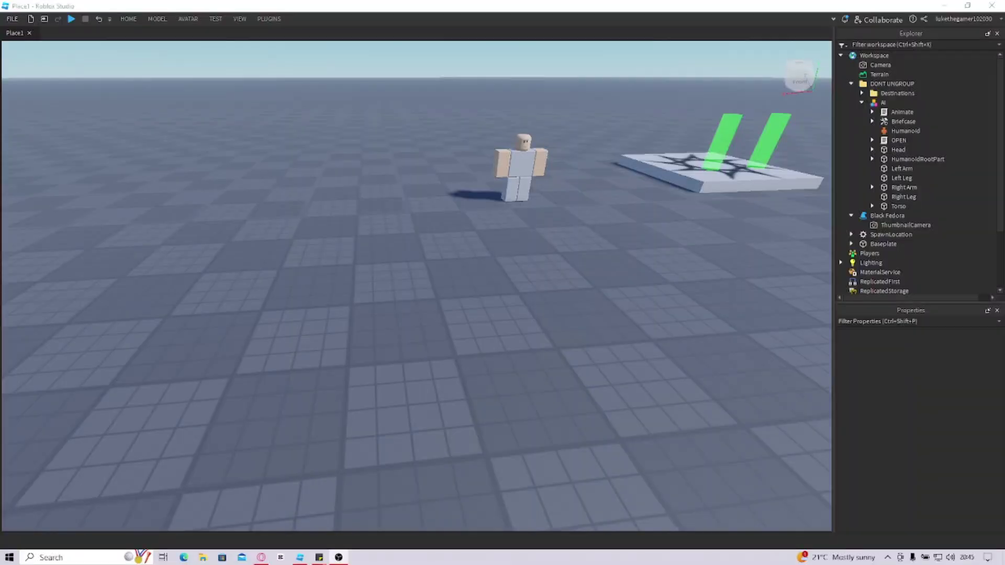
Add an Accessory object inside the AI model in the DONT UNGROUP folder
{"action": "left_click", "coordinate": [181, 271]}
{"action": "right_click_drag", "start_coordinate": [314, 208], "coordinate": [302, 224]}
{"action": "key", "text": "w"}
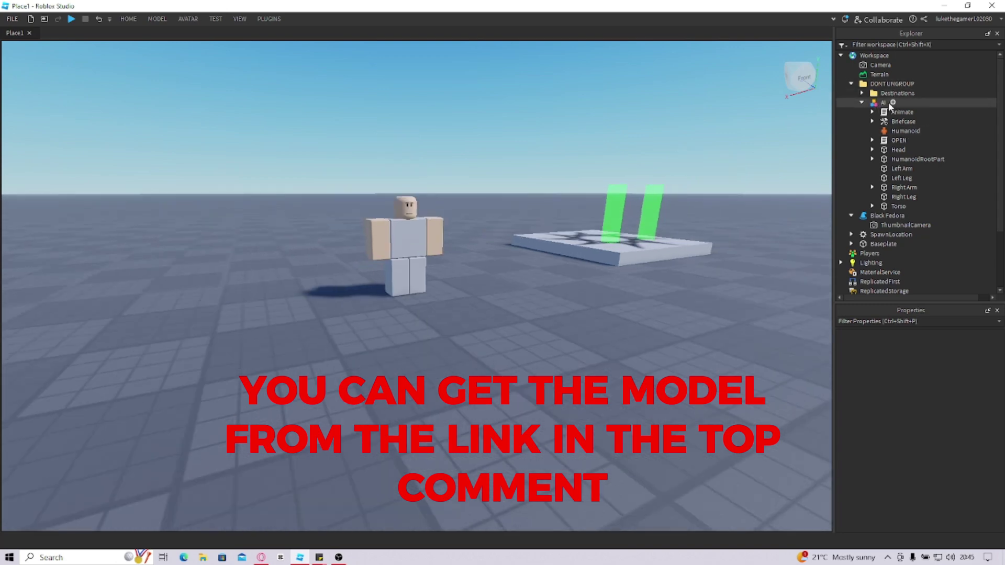
{"action": "left_click", "coordinate": [888, 102]}
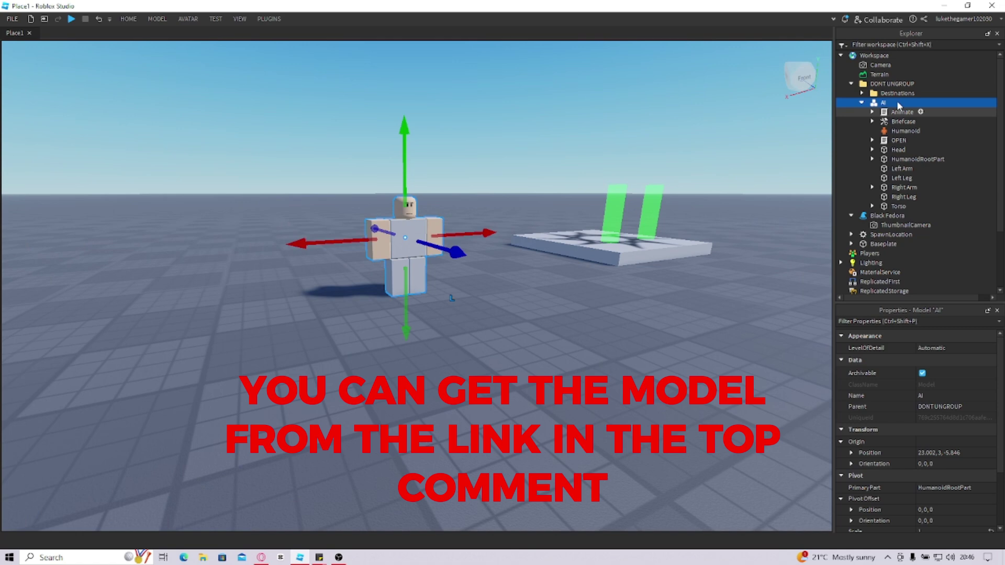
{"action": "left_click", "coordinate": [895, 102]}
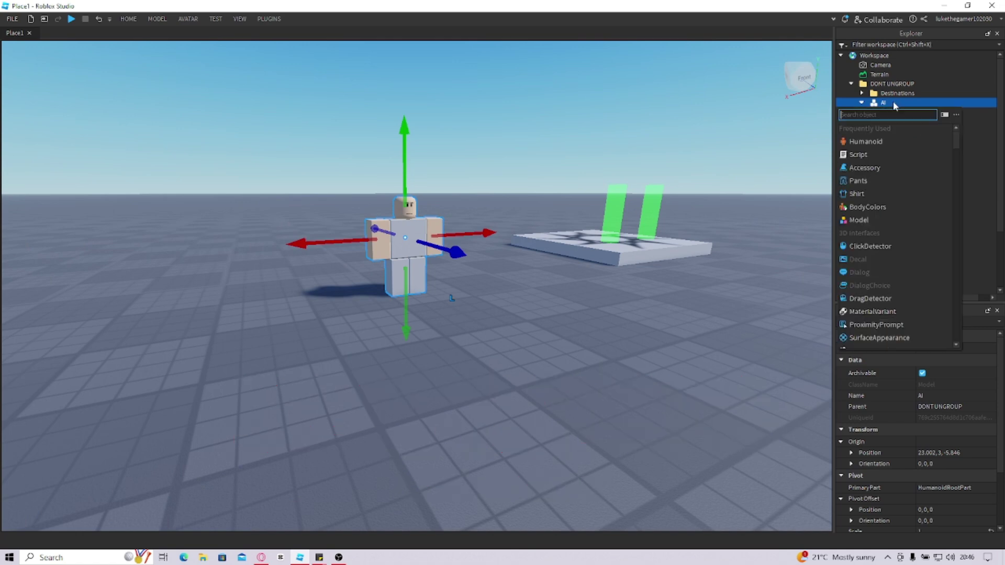
{"action": "left_click", "coordinate": [848, 172]}
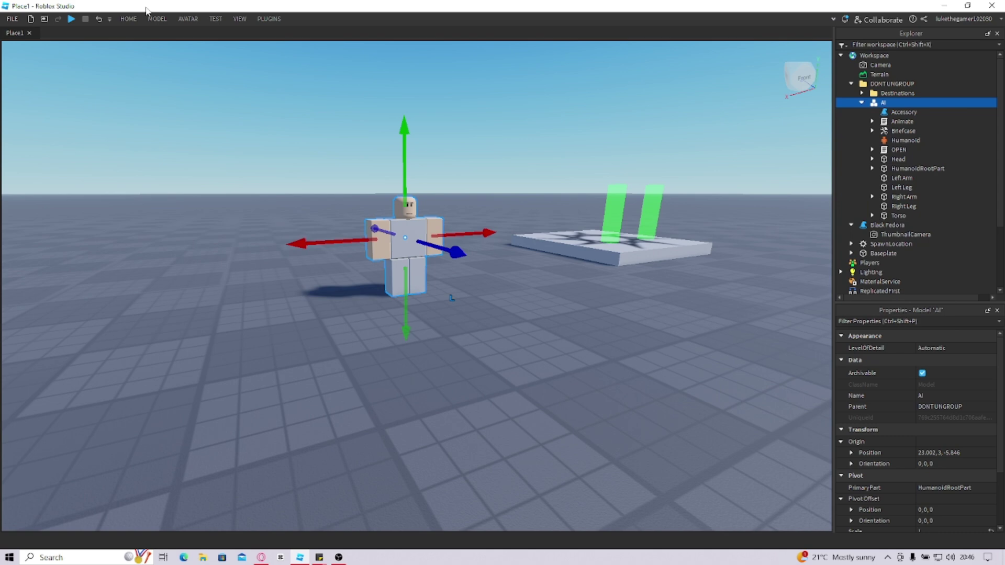
Insert a black fedora model into the workspace from the Toolbox's fedora search results
{"action": "left_click", "coordinate": [129, 19]}
{"action": "left_click", "coordinate": [261, 47]}
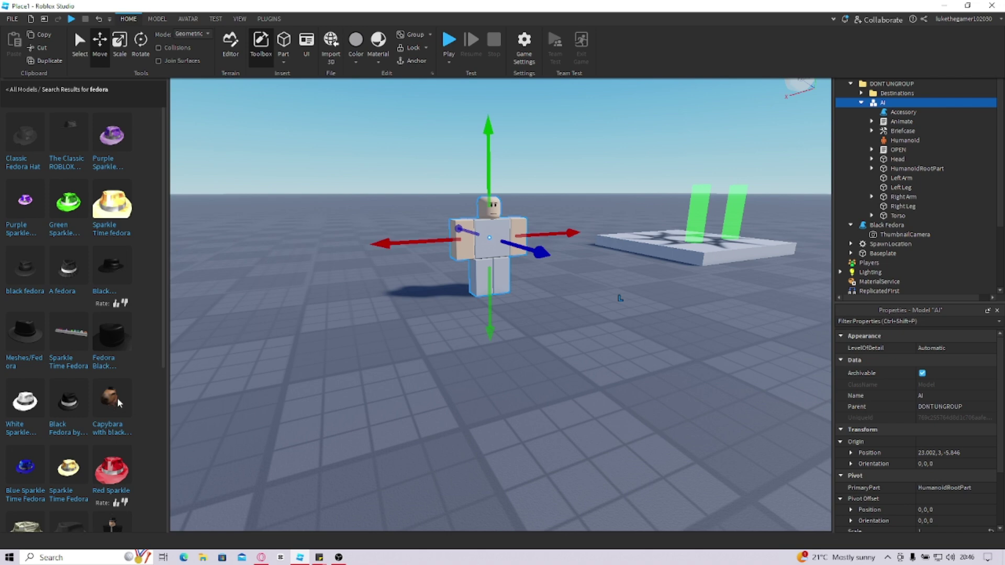
{"action": "left_click", "coordinate": [104, 268]}
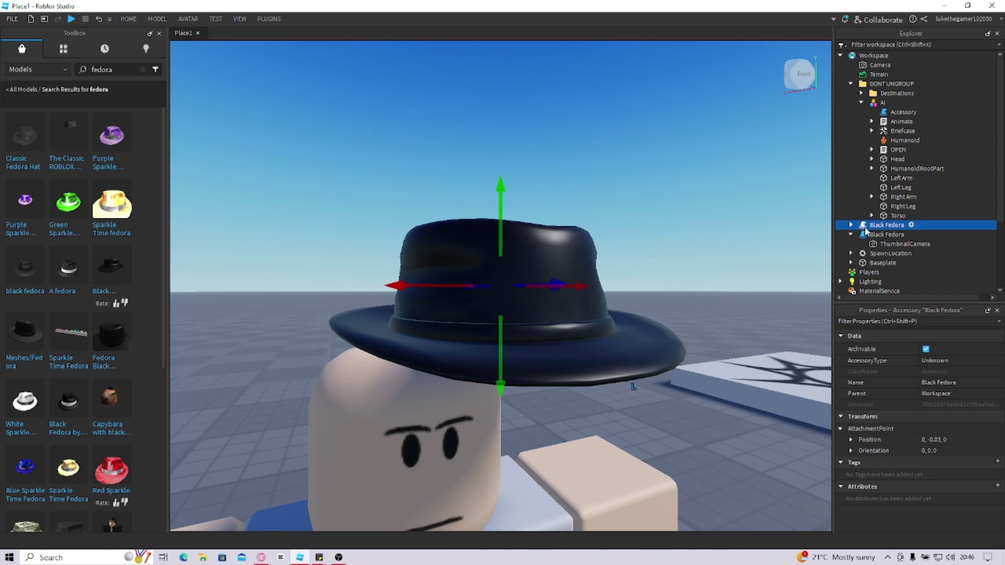
Move the Handle of the inserted Black Fedora into the AI model's Accessory and check the hat on the NPC
{"action": "left_click", "coordinate": [850, 226]}
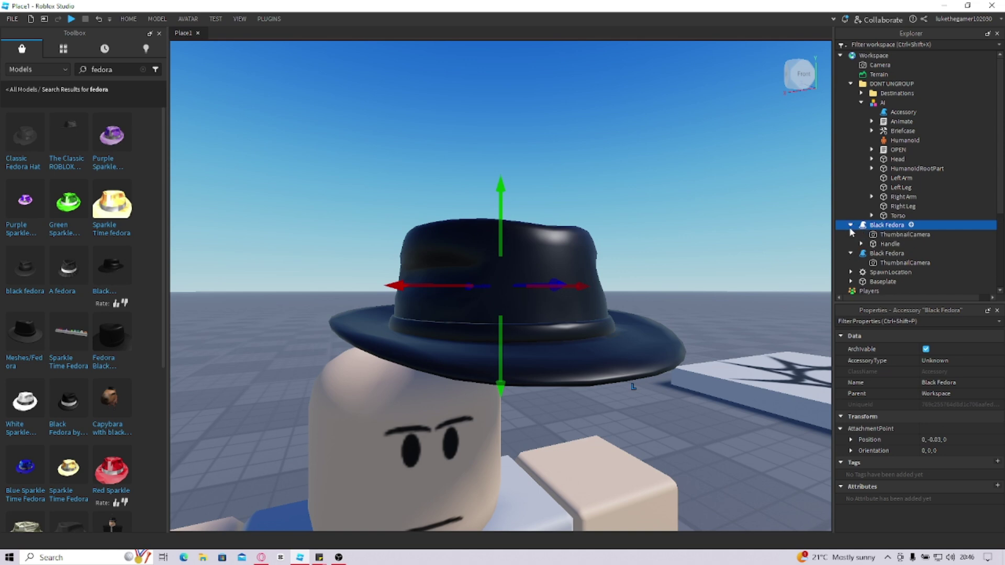
{"action": "left_click", "coordinate": [870, 245]}
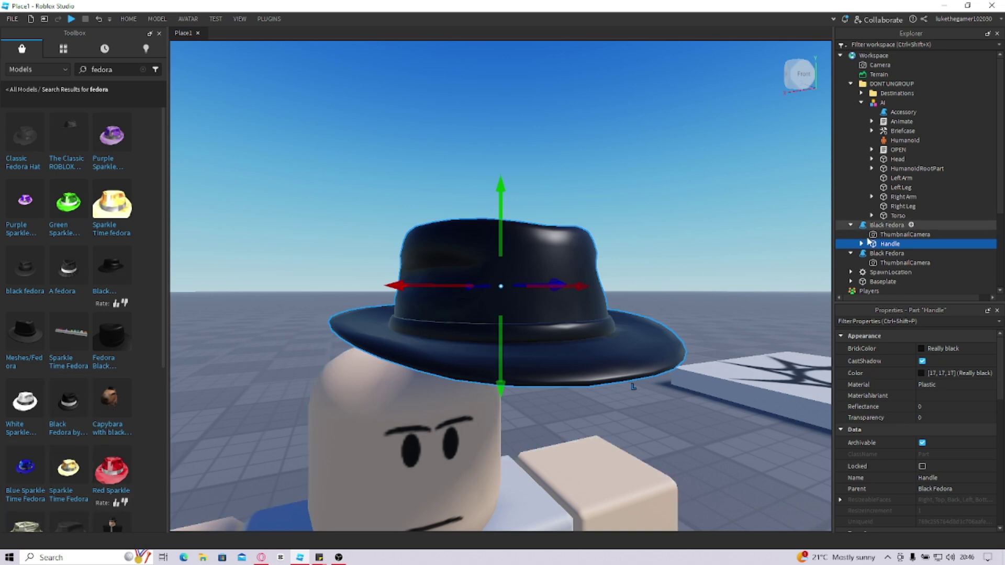
{"action": "left_click_drag", "start_coordinate": [885, 245], "coordinate": [904, 112]}
{"action": "left_click", "coordinate": [476, 176]}
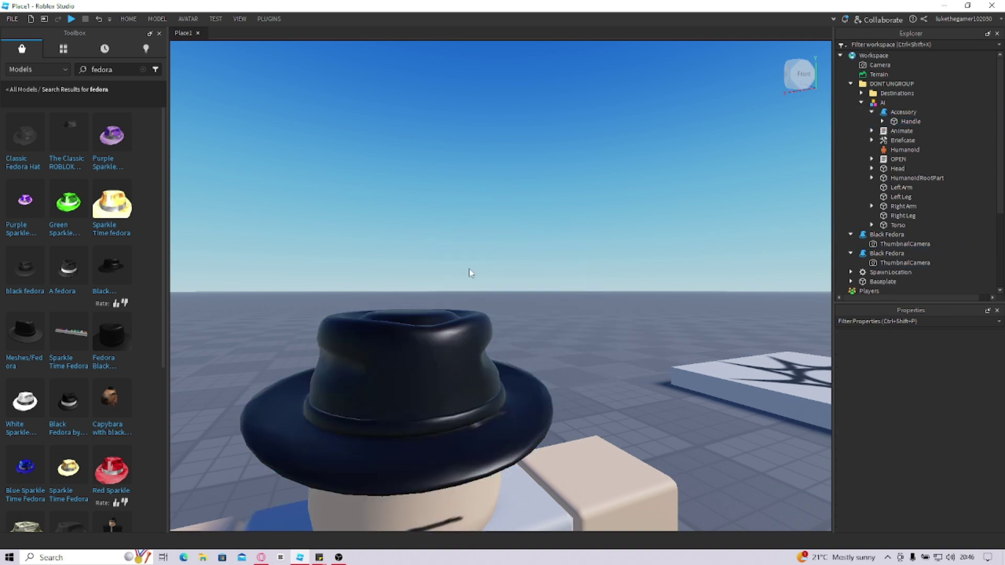
{"action": "scroll", "coordinate": [468, 271], "scroll_direction": "down", "scroll_amount": 5}
{"action": "right_click_drag", "start_coordinate": [469, 271], "coordinate": [489, 288]}
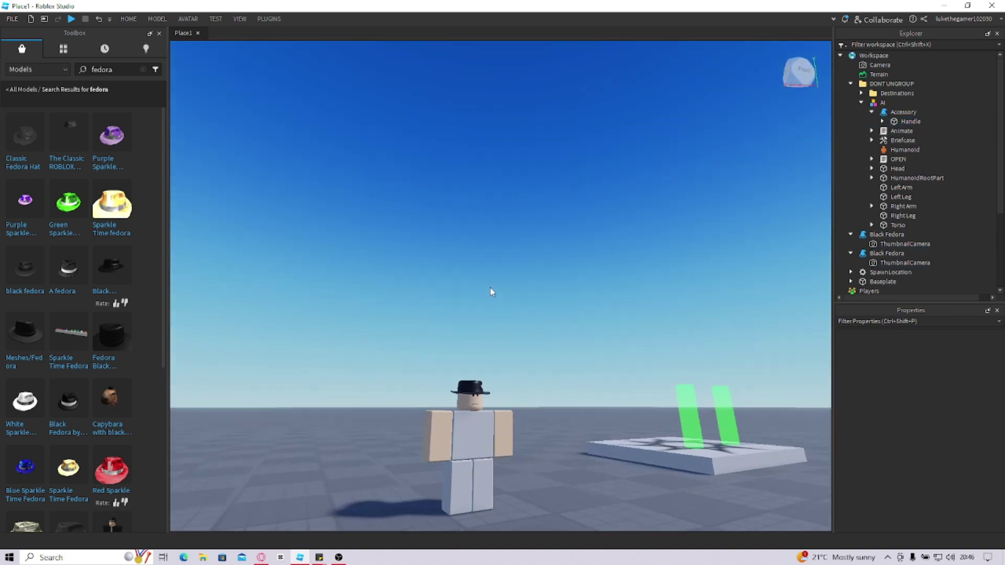
{"action": "left_click", "coordinate": [893, 123]}
{"action": "left_click", "coordinate": [687, 178]}
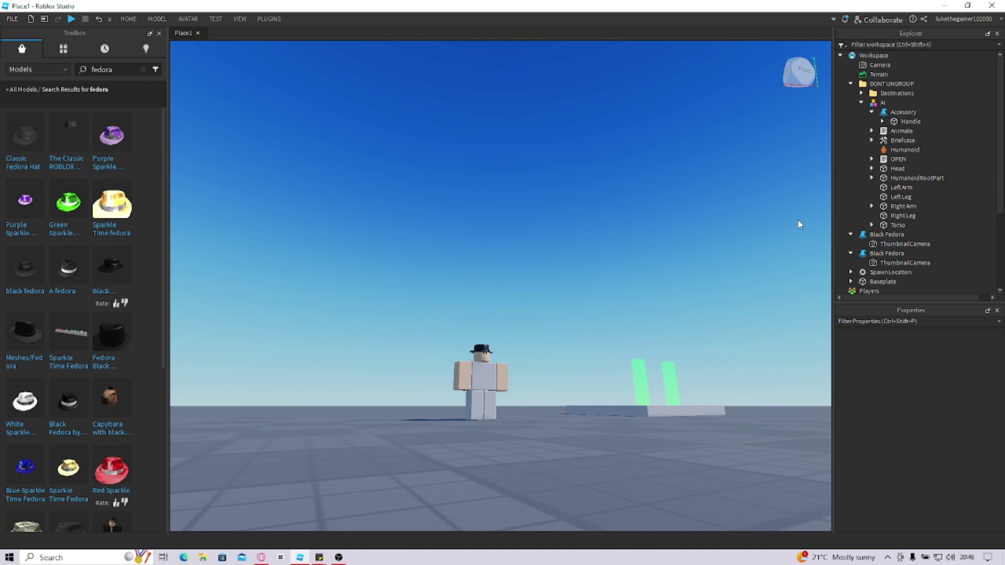
{"action": "scroll", "coordinate": [799, 222], "scroll_direction": "up", "scroll_amount": 3}
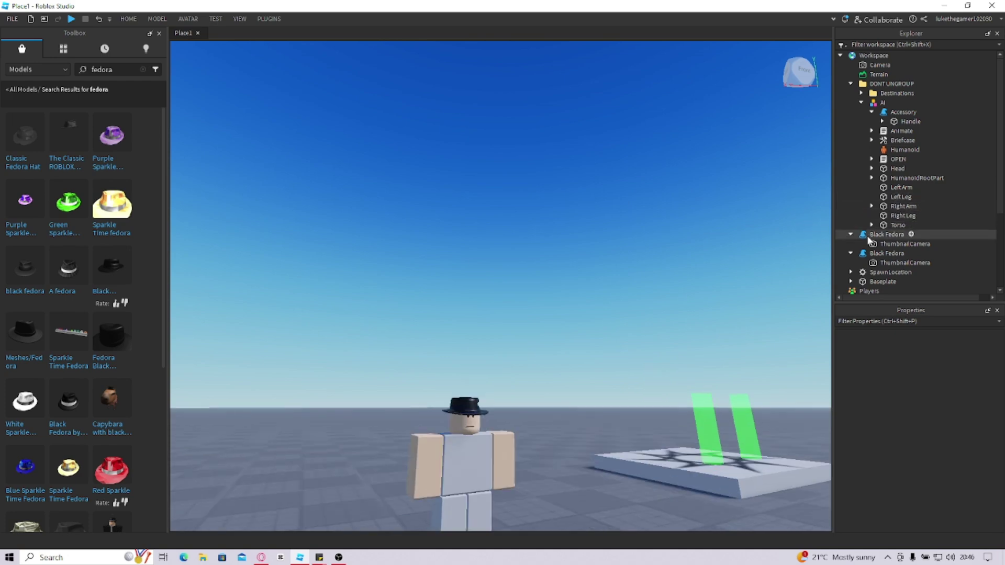
Delete both leftover Black Fedora accessories from the Workspace
{"action": "left_click", "coordinate": [840, 233]}
{"action": "key", "text": "Delete"}
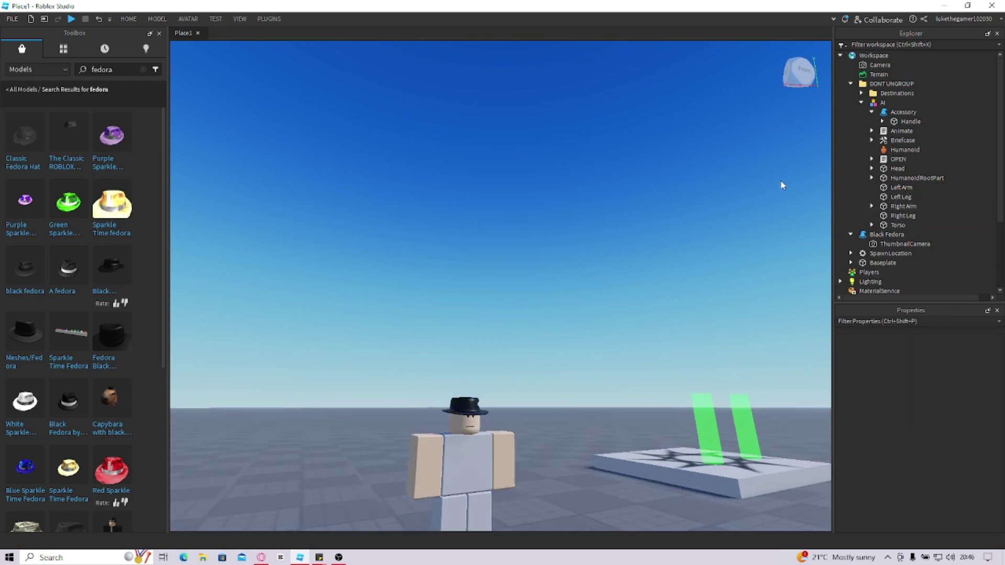
{"action": "left_click", "coordinate": [880, 234]}
{"action": "key", "text": "Delete"}
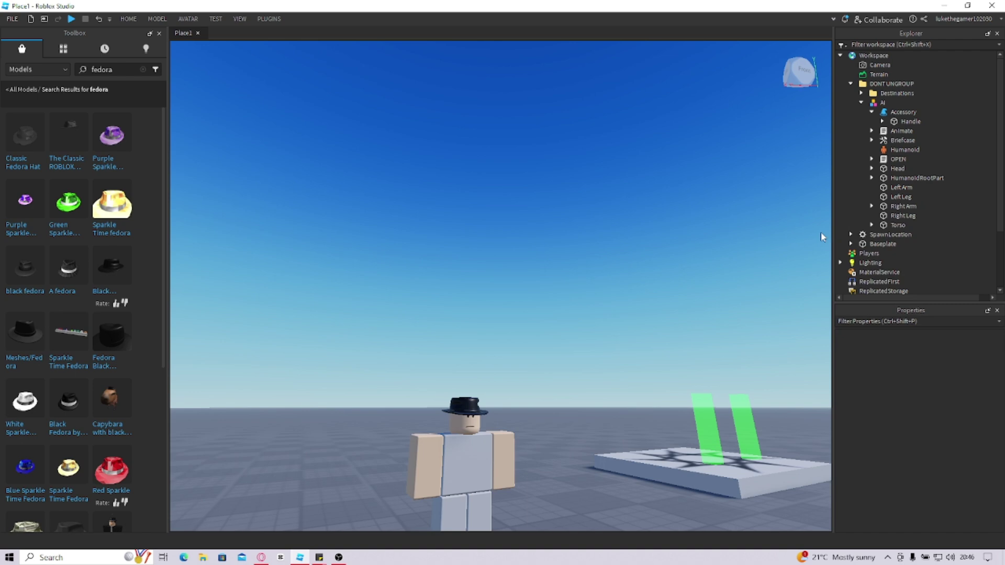
Inspect the fedora's fit on the NPC's head from close up
{"action": "key", "text": "w"}
{"action": "right_click_drag", "start_coordinate": [662, 252], "coordinate": [663, 242]}
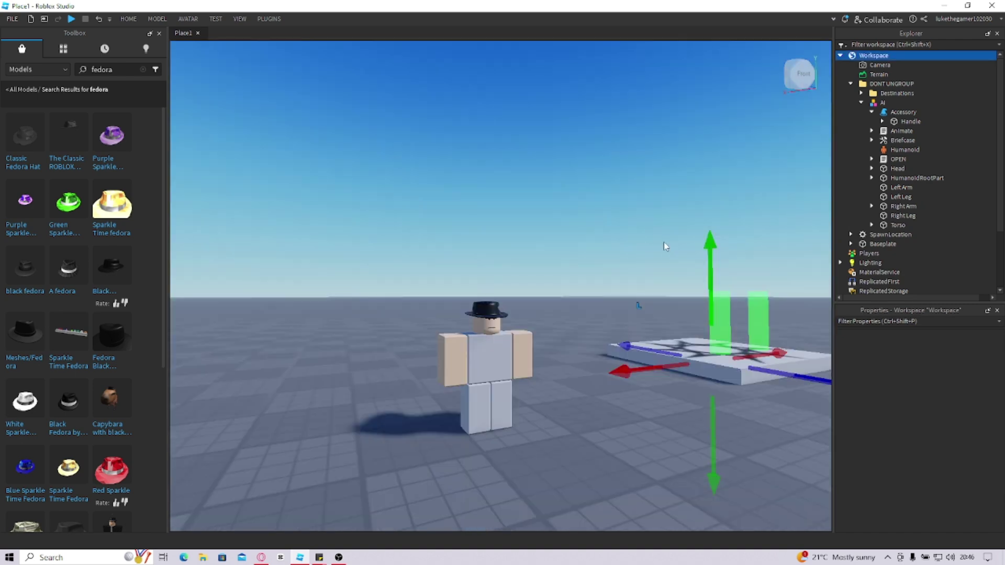
{"action": "left_click", "coordinate": [608, 208]}
{"action": "right_click_drag", "start_coordinate": [608, 209], "coordinate": [607, 208]}
{"action": "scroll", "coordinate": [608, 208], "scroll_direction": "down", "scroll_amount": 1}
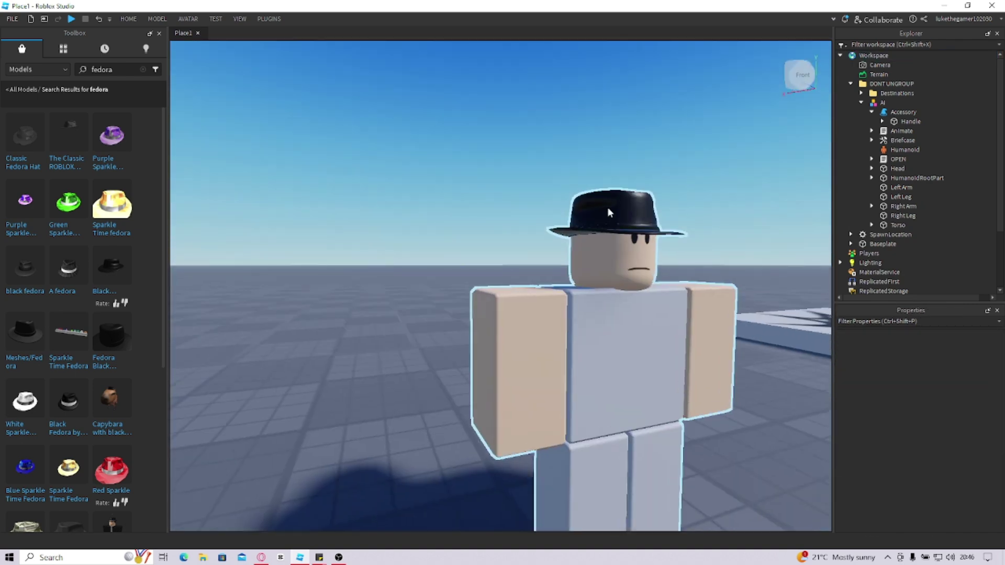
{"action": "key", "text": "d"}
{"action": "left_click", "coordinate": [280, 256]}
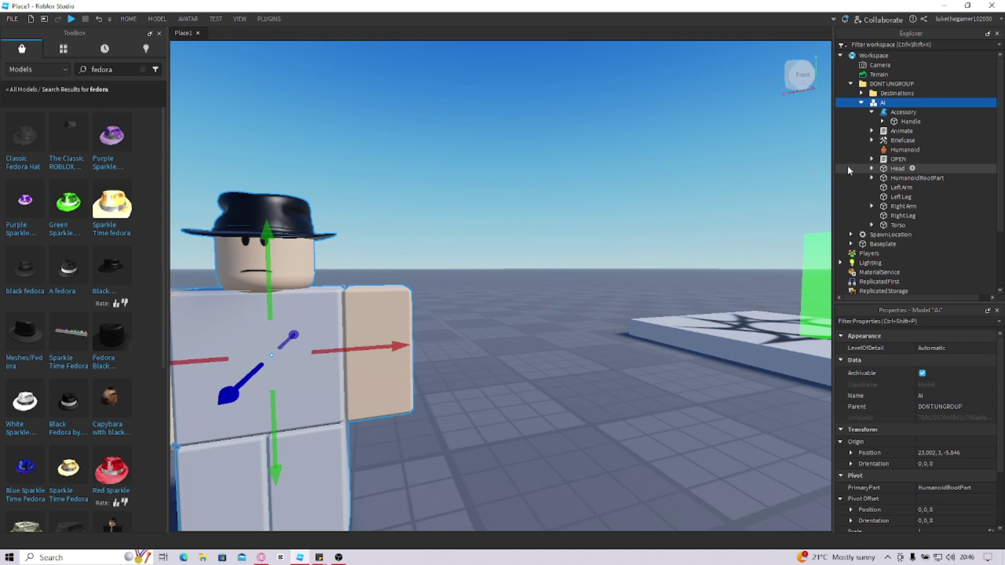
Open the AI model's OPEN script and examine the face asset IDs in its RandomFaces setting
{"action": "double_click", "coordinate": [894, 159]}
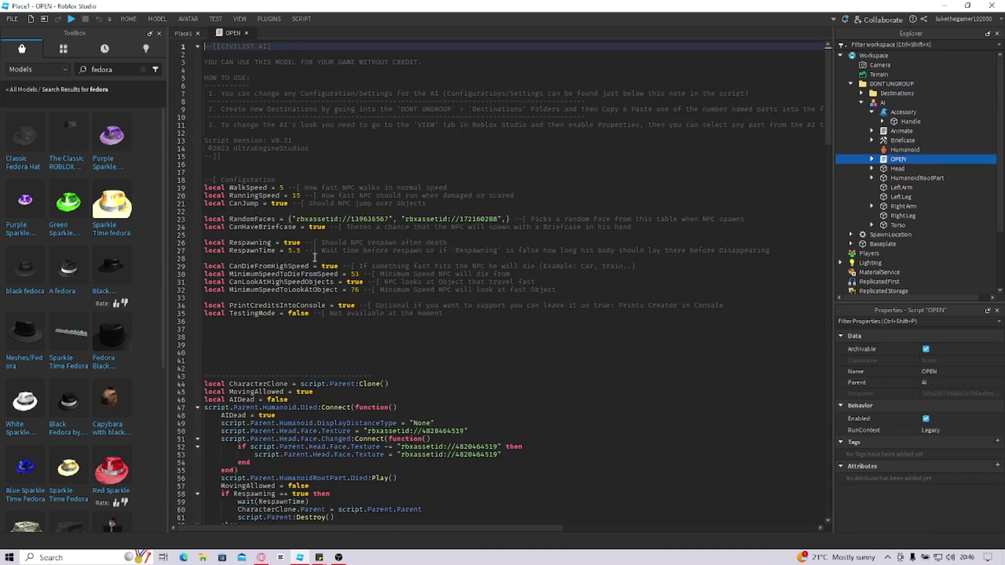
{"action": "left_click", "coordinate": [363, 219]}
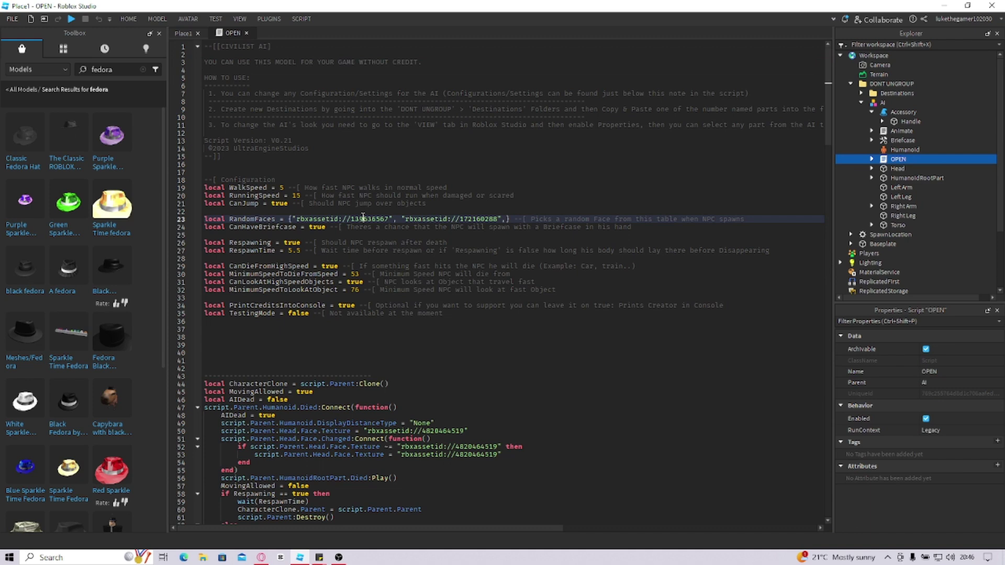
{"action": "triple_click", "coordinate": [436, 218]}
{"action": "left_click", "coordinate": [470, 219]}
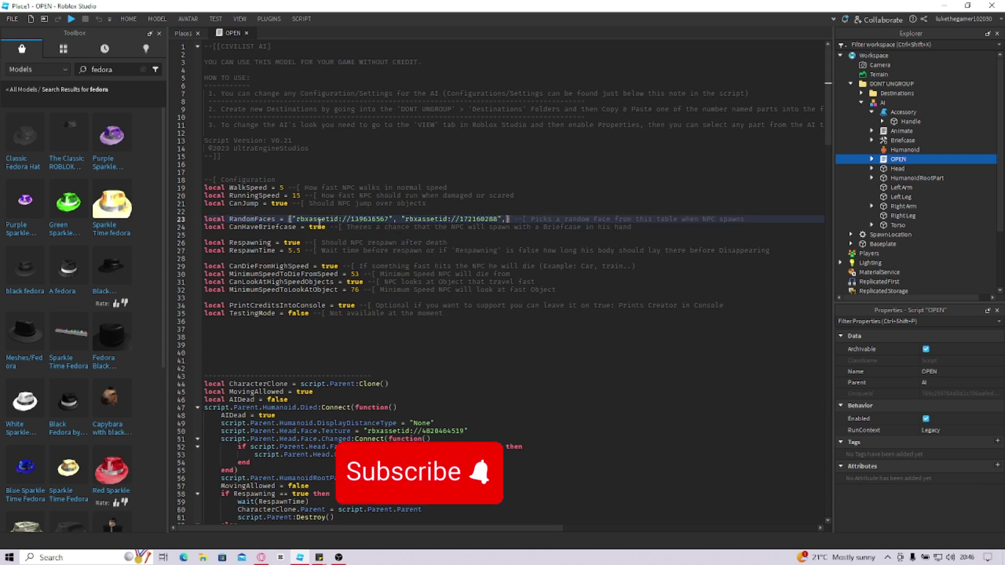
{"action": "double_click", "coordinate": [328, 219]}
{"action": "double_click", "coordinate": [386, 219]}
{"action": "double_click", "coordinate": [449, 219]}
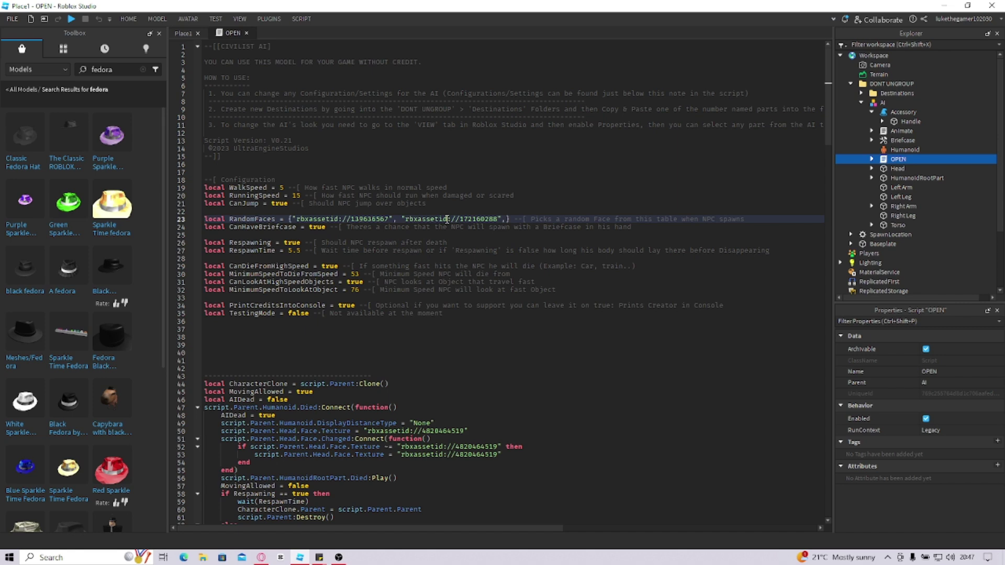
{"action": "left_click", "coordinate": [480, 220]}
{"action": "double_click", "coordinate": [484, 219]}
{"action": "scroll", "coordinate": [492, 364], "scroll_direction": "down", "scroll_amount": 6}
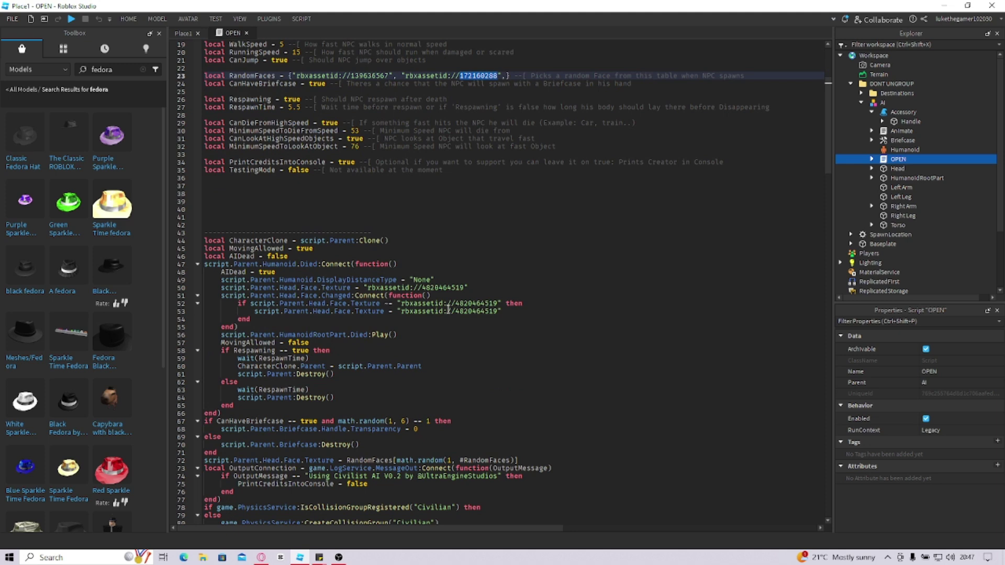
{"action": "scroll", "coordinate": [417, 233], "scroll_direction": "up", "scroll_amount": 4}
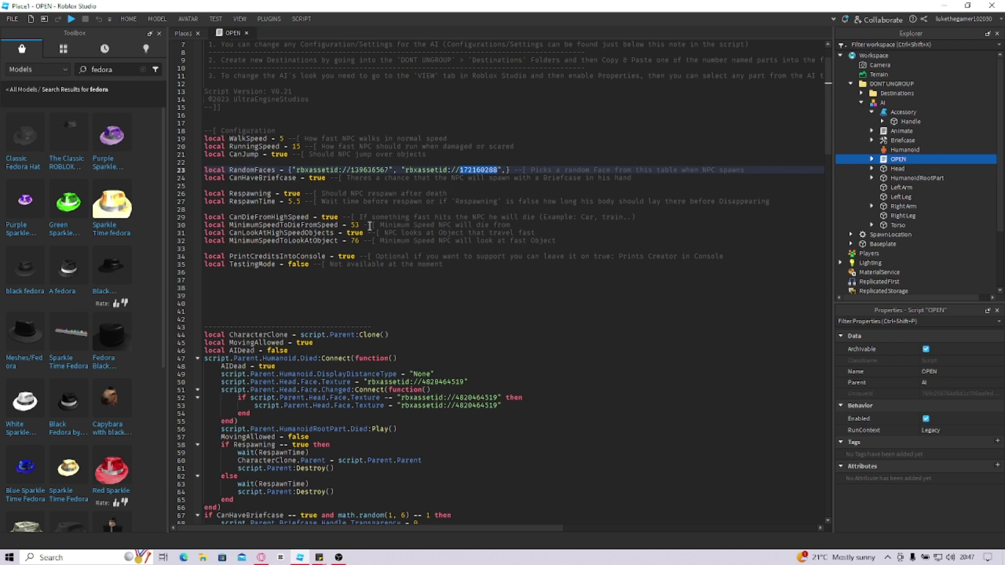
Review the CanDieFromHighSpeed, WalkSpeed, RunningSpeed and CanJump settings in the script's configuration section
{"action": "left_click_drag", "start_coordinate": [363, 216], "coordinate": [625, 220]}
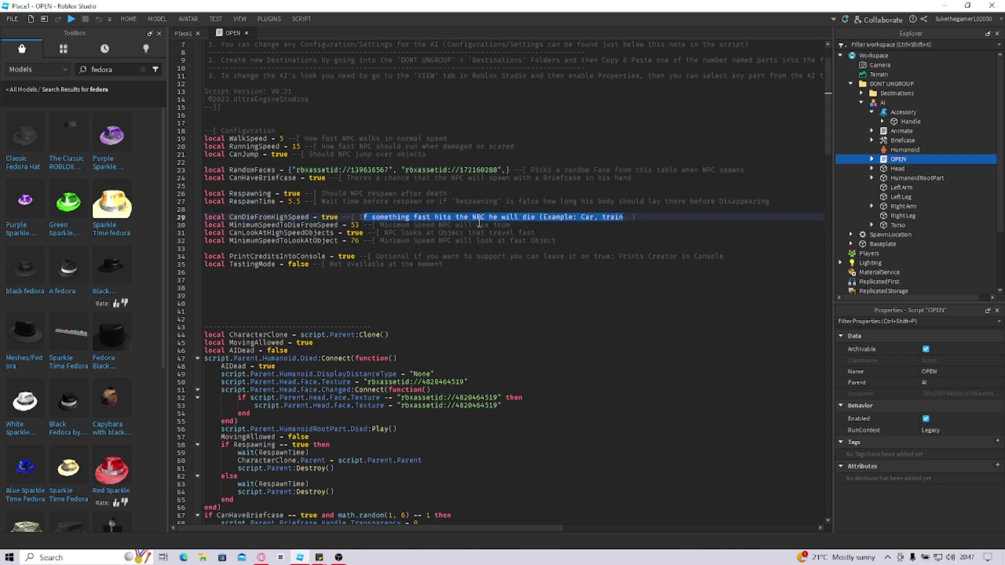
{"action": "left_click", "coordinate": [478, 224]}
{"action": "left_click_drag", "start_coordinate": [315, 140], "coordinate": [333, 147]}
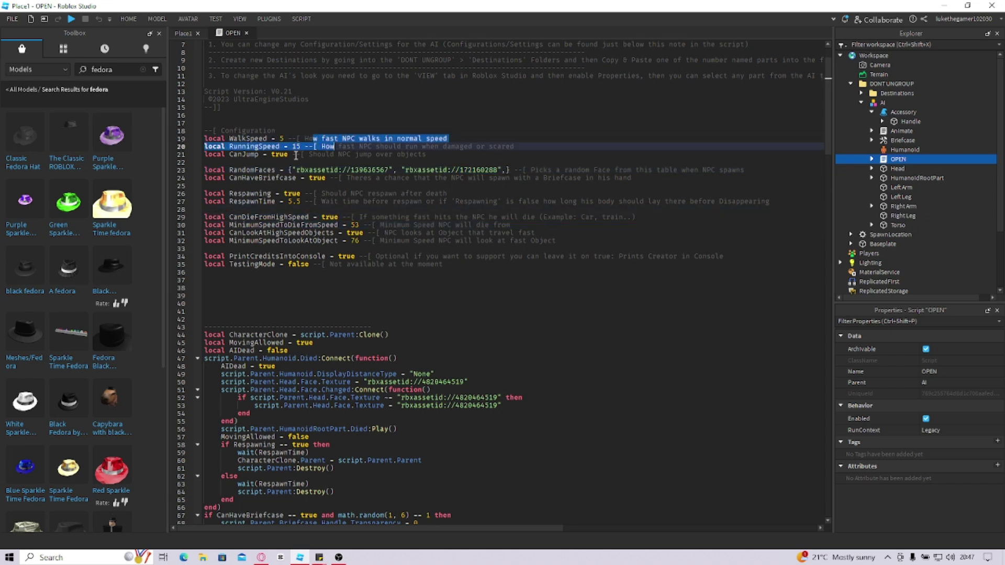
{"action": "left_click", "coordinate": [295, 155]}
{"action": "left_click", "coordinate": [271, 147]}
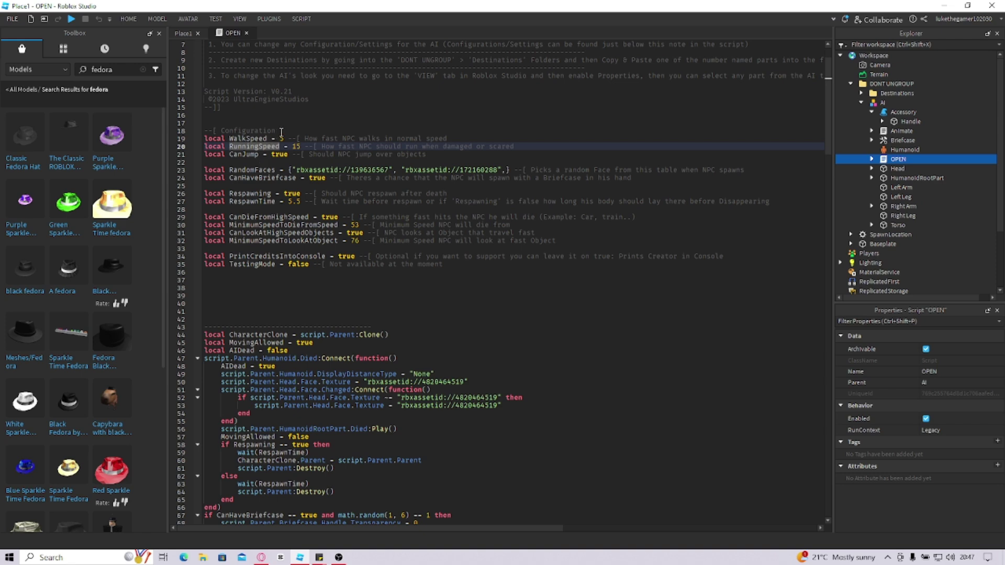
{"action": "left_click", "coordinate": [277, 139]}
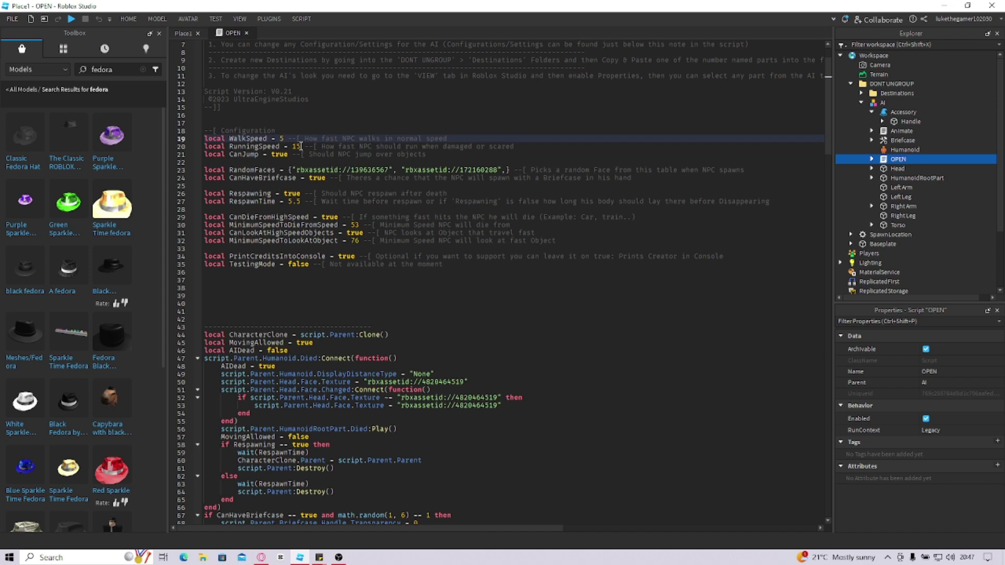
{"action": "left_click", "coordinate": [300, 146]}
{"action": "left_click", "coordinate": [279, 154]}
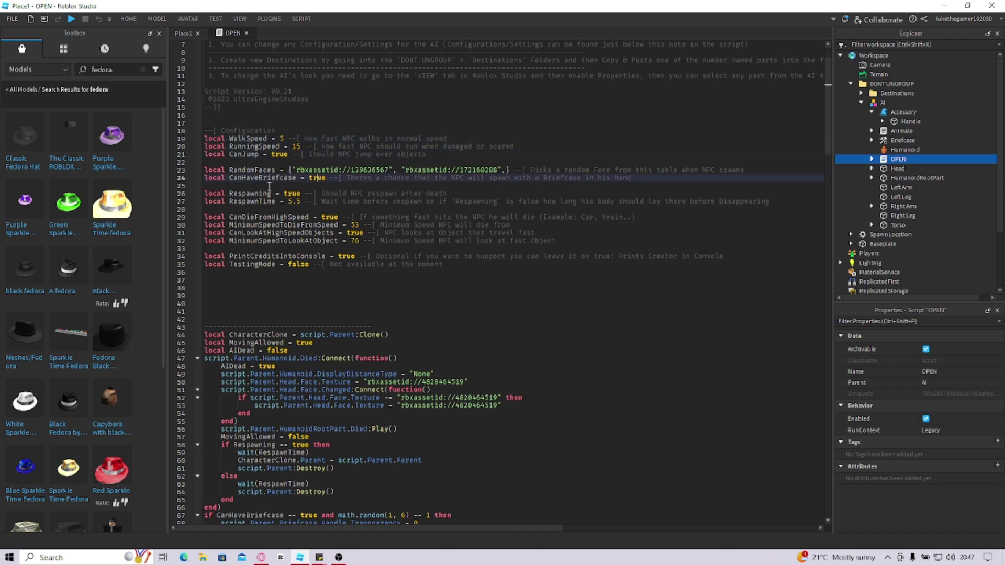
Review the CanHaveBriefcase, RespawnTime, CanDieFromHighSpeed and MinimumSpeedToDieFromSpeed settings, and close the OPEN script
{"action": "double_click", "coordinate": [230, 177]}
{"action": "double_click", "coordinate": [317, 178]}
{"action": "left_click", "coordinate": [303, 202]}
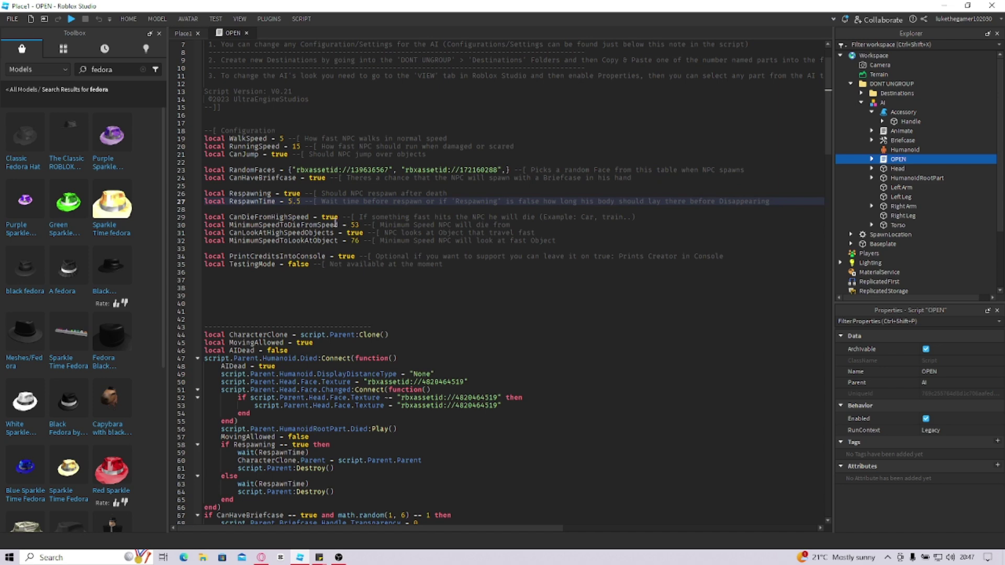
{"action": "left_click", "coordinate": [327, 217]}
{"action": "left_click", "coordinate": [359, 227]}
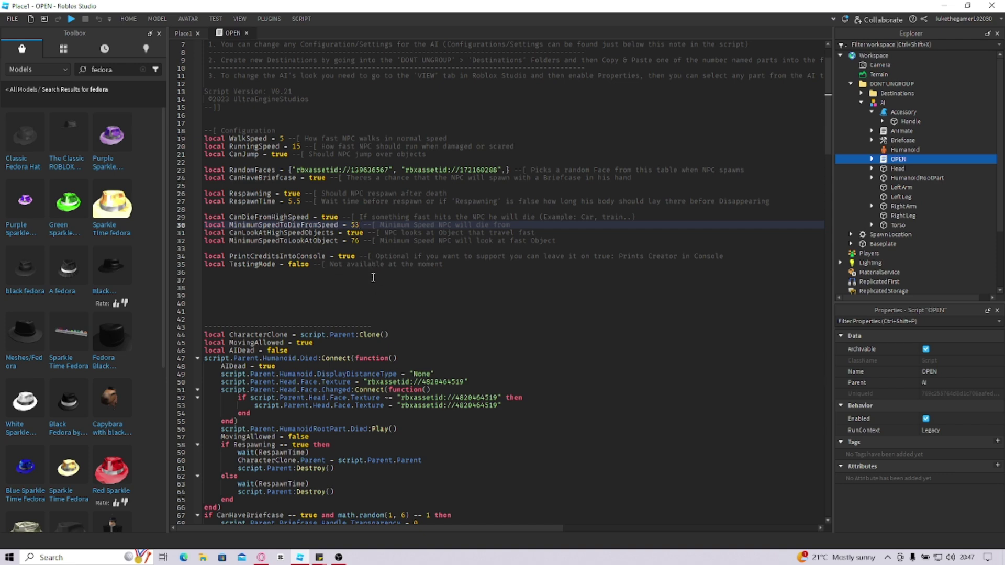
{"action": "scroll", "coordinate": [373, 278], "scroll_direction": "down", "scroll_amount": 4}
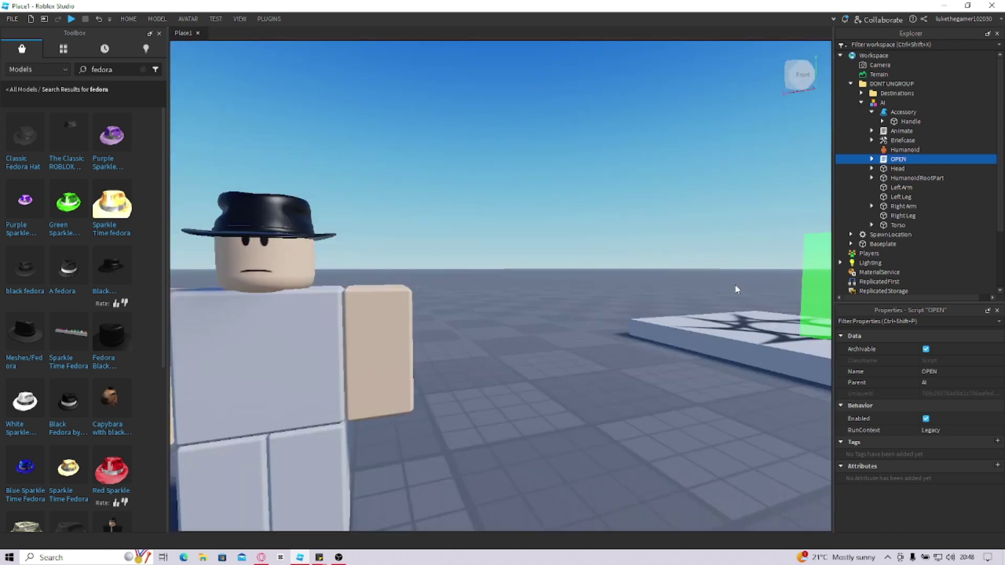
{"action": "left_click", "coordinate": [246, 33]}
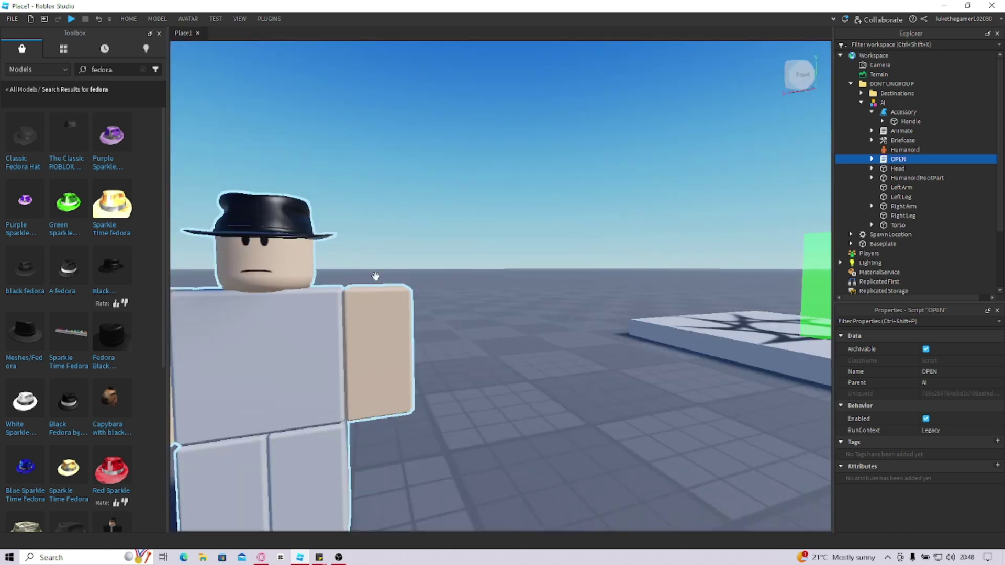
Move destination part 1 away from the spawn platform and place it on the floor right beside the NPC
{"action": "right_click_drag", "start_coordinate": [445, 258], "coordinate": [444, 256]}
{"action": "scroll", "coordinate": [444, 256], "scroll_direction": "down", "scroll_amount": 4}
{"action": "key", "text": "d"}
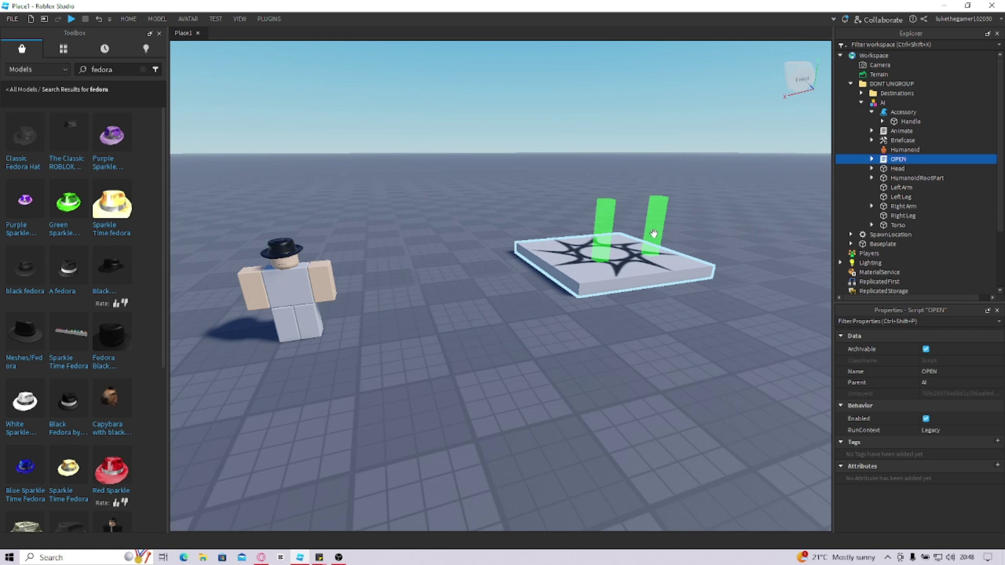
{"action": "left_click_drag", "start_coordinate": [603, 237], "coordinate": [529, 363]}
{"action": "key", "text": "a"}
{"action": "right_click_drag", "start_coordinate": [529, 364], "coordinate": [531, 366]}
{"action": "left_click", "coordinate": [531, 366]}
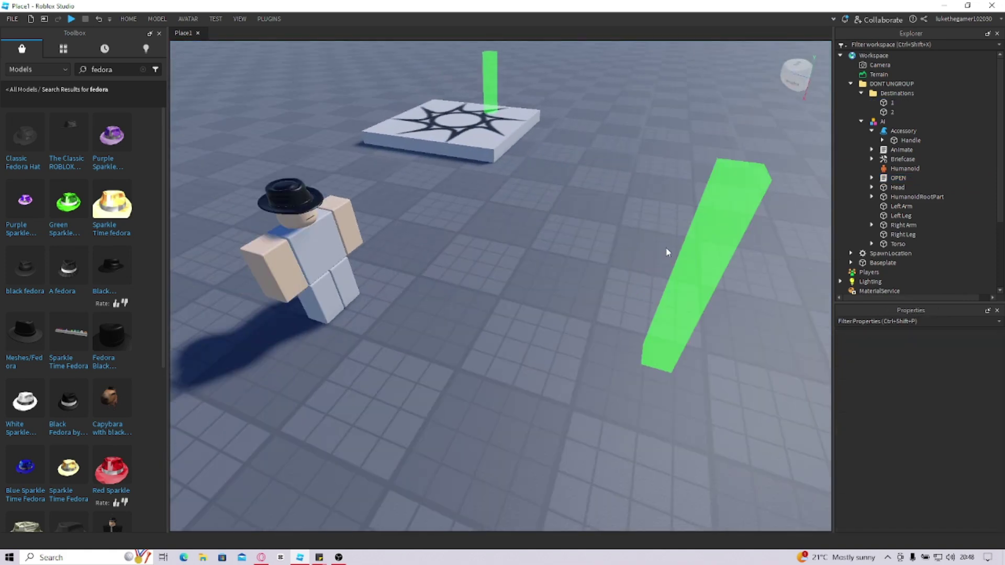
{"action": "left_click", "coordinate": [682, 262]}
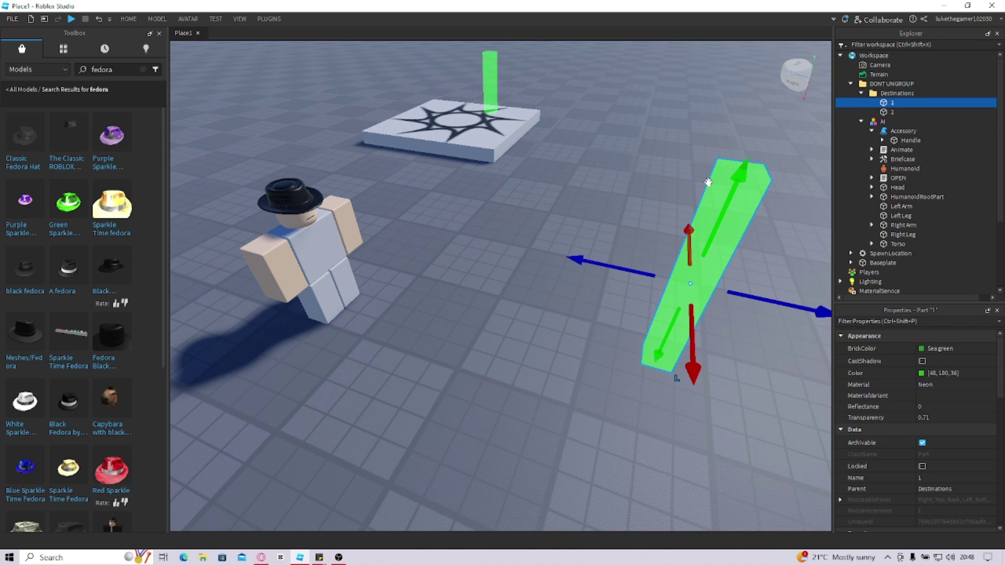
{"action": "left_click_drag", "start_coordinate": [682, 262], "coordinate": [570, 287]}
{"action": "key", "text": "a"}
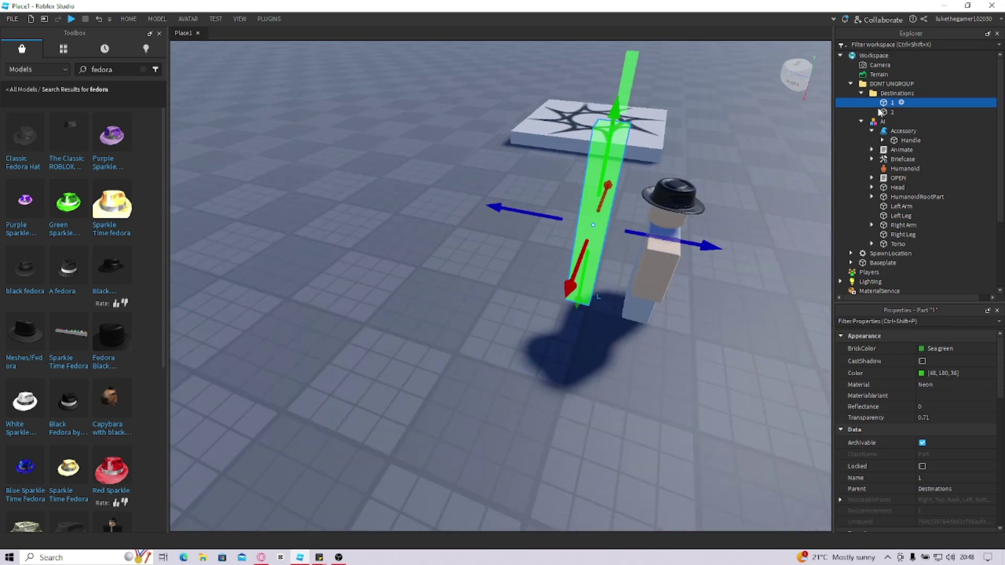
Examine how destination part 2 and the AI model are organised within the DONT UNGROUP folder
{"action": "left_click", "coordinate": [882, 112]}
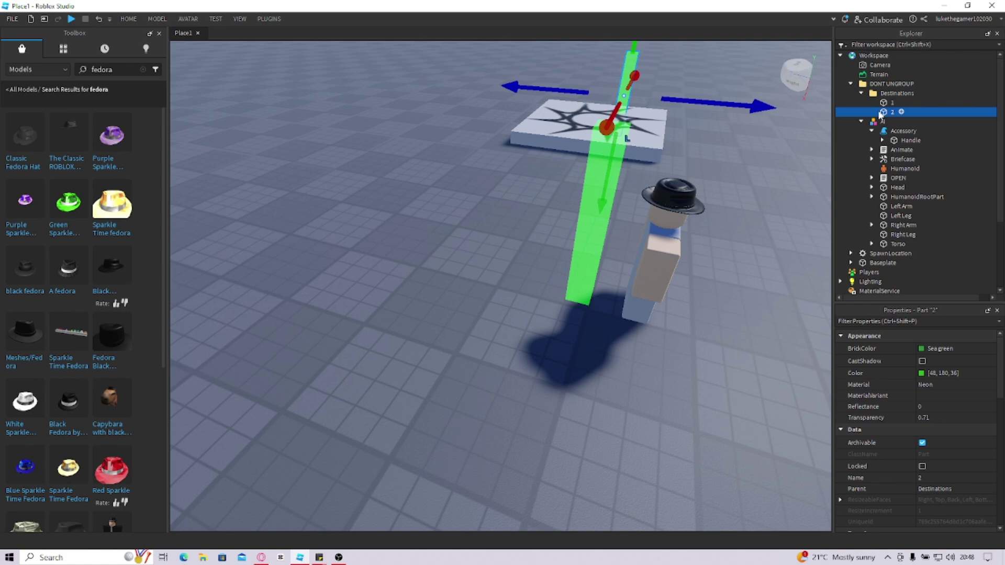
{"action": "left_click", "coordinate": [892, 84]}
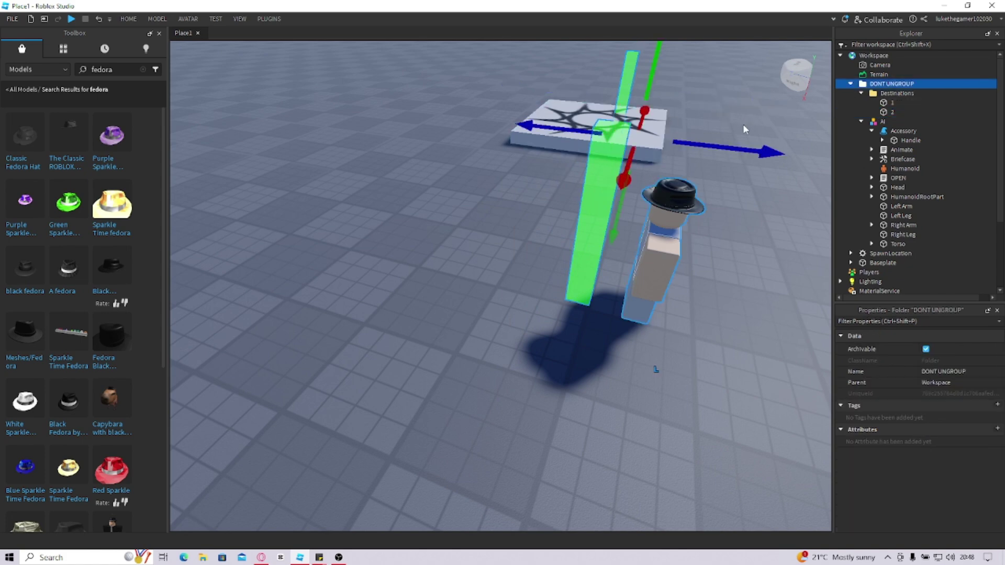
{"action": "left_click", "coordinate": [884, 113]}
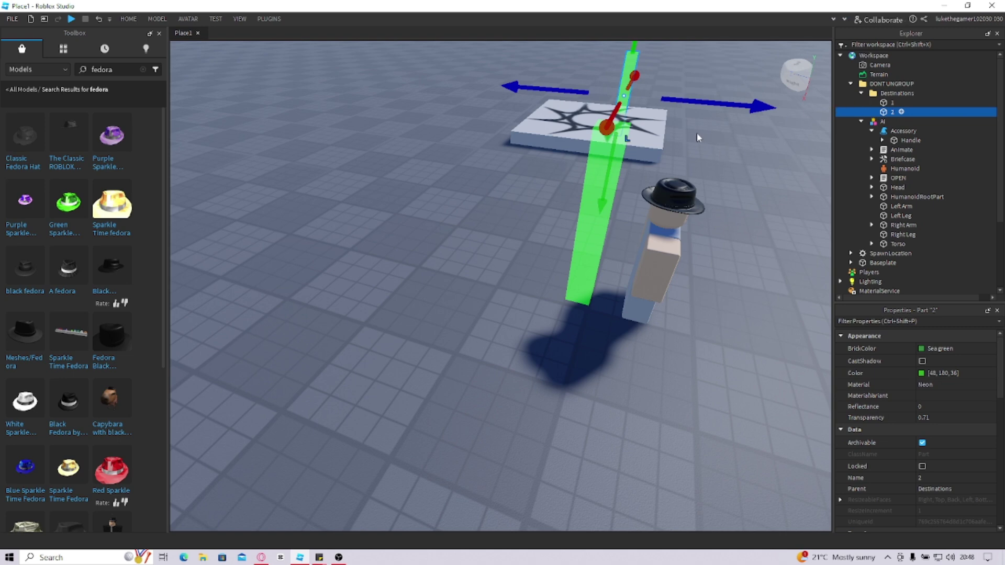
{"action": "left_click", "coordinate": [891, 83]}
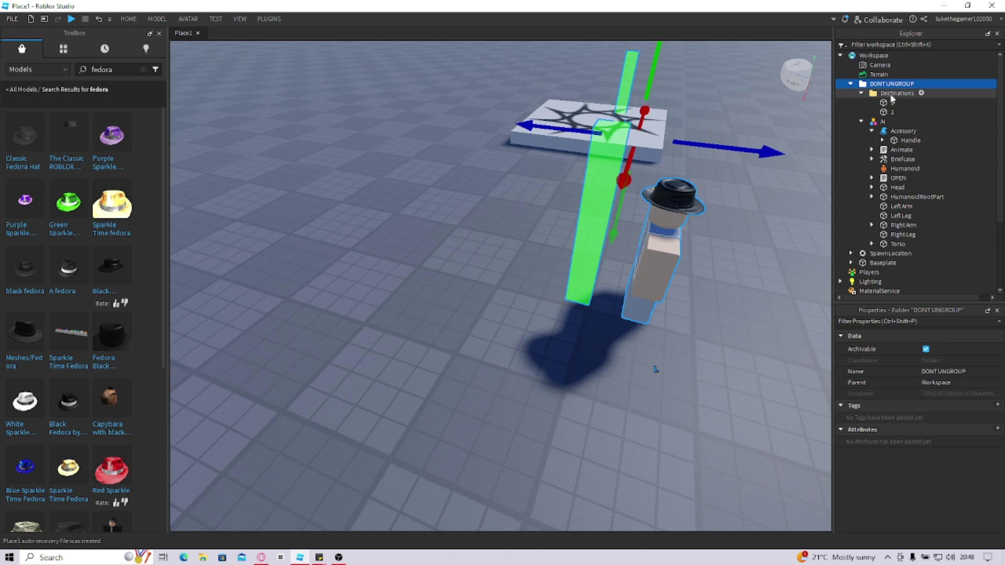
{"action": "left_click", "coordinate": [882, 122]}
Duplicate destination part 2 and place the copy on open floor well away from the NPC and the spawn platform
{"action": "left_click", "coordinate": [890, 113]}
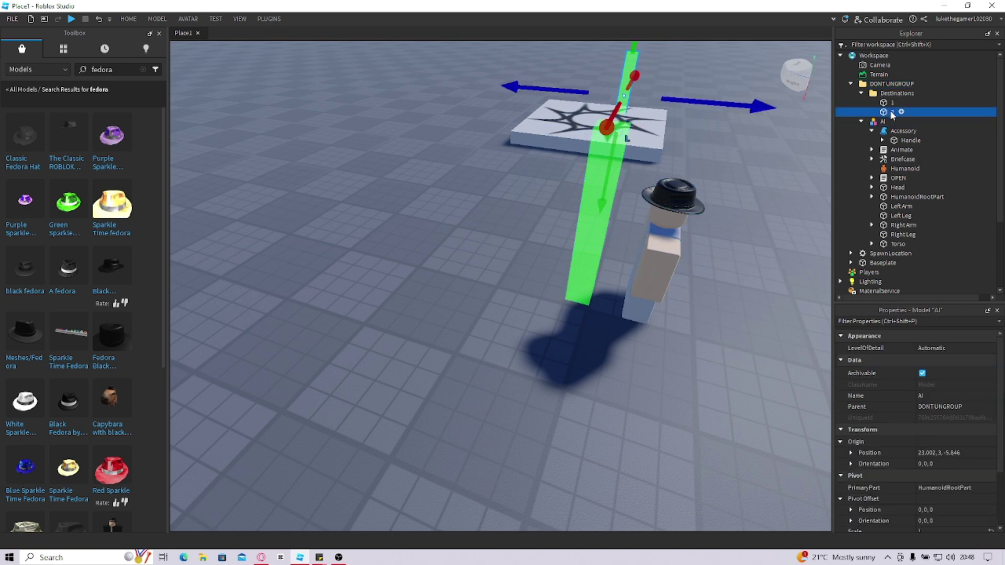
{"action": "key", "text": "ctrl+d"}
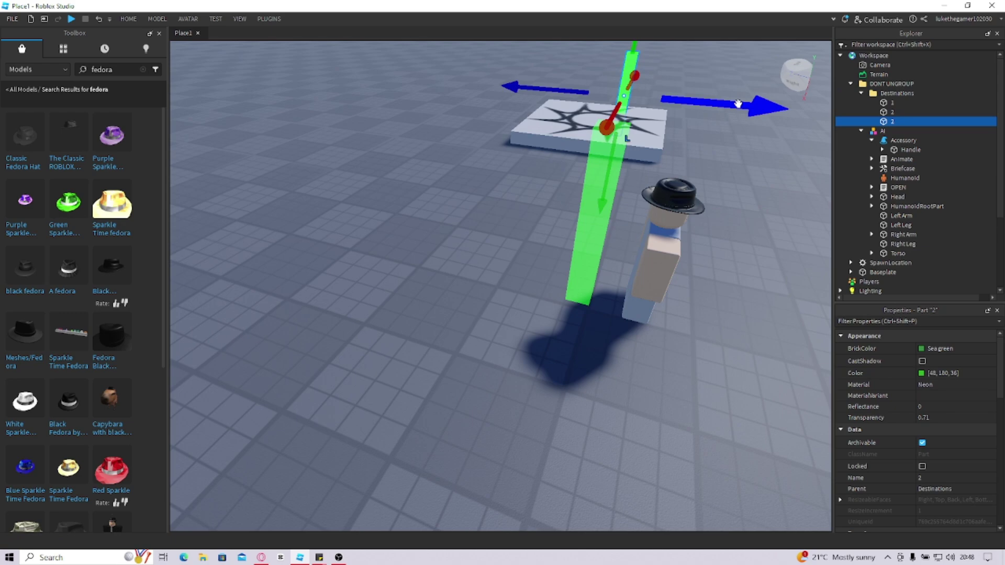
{"action": "key", "text": "d"}
{"action": "left_click_drag", "start_coordinate": [740, 103], "coordinate": [778, 129]}
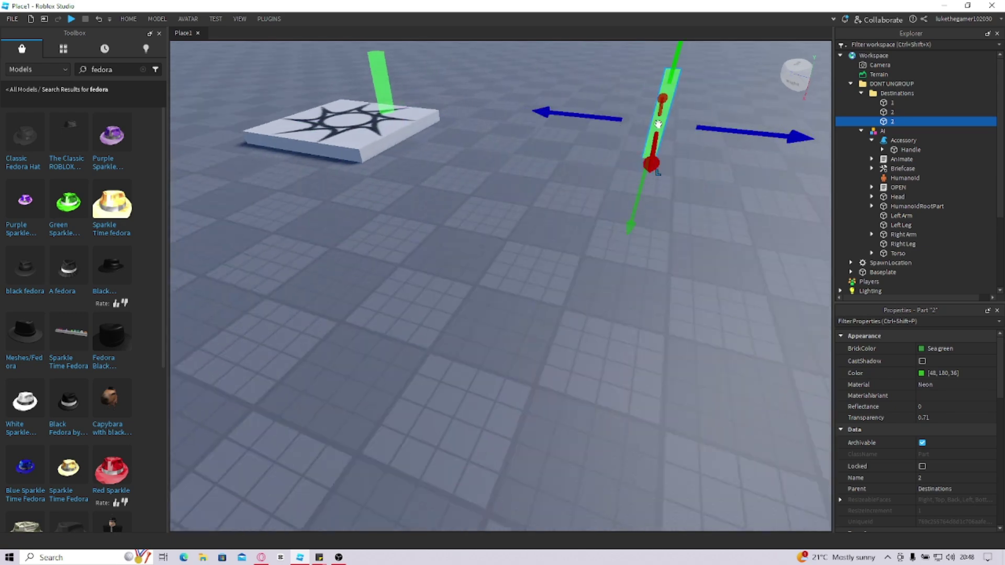
{"action": "left_click_drag", "start_coordinate": [652, 165], "coordinate": [572, 299]}
{"action": "key", "text": "d"}
{"action": "key", "text": "s"}
{"action": "key", "text": "s"}
{"action": "right_click_drag", "start_coordinate": [565, 300], "coordinate": [572, 299]}
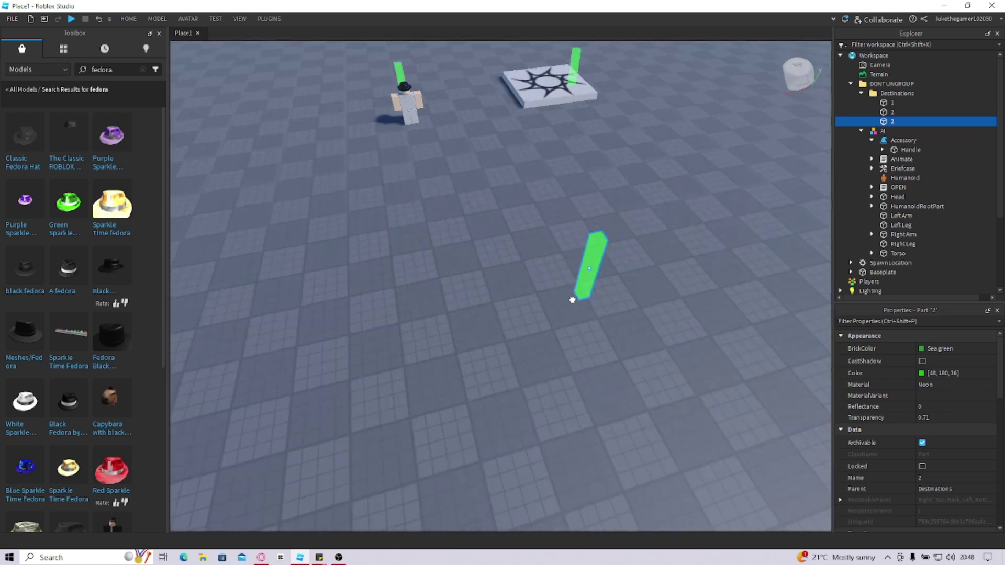
{"action": "left_click_drag", "start_coordinate": [572, 299], "coordinate": [594, 355]}
{"action": "key", "text": "ctrl+2"}
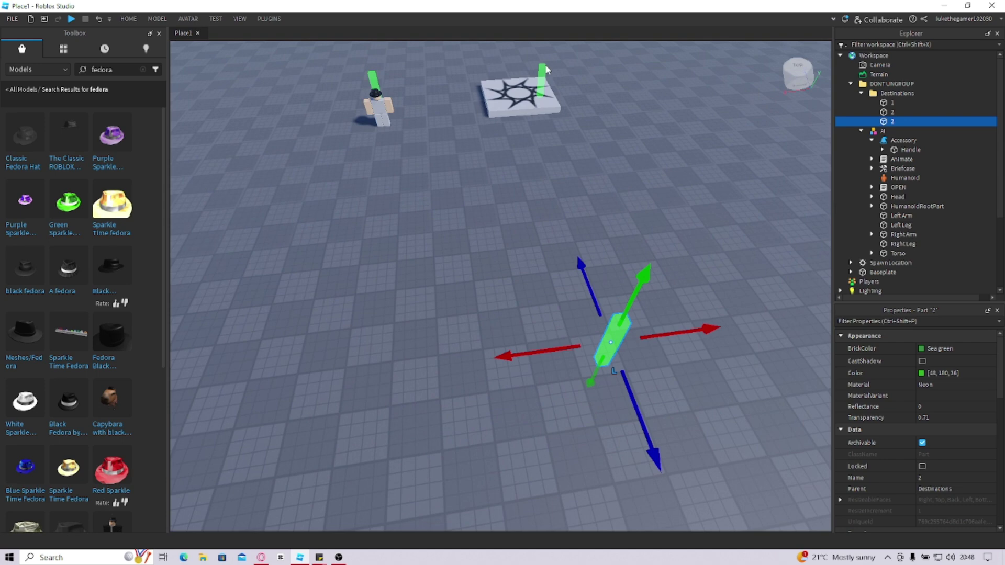
Move the remaining destination part at the spawn platform out to open floor, and collapse the DONT UNGROUP folder
{"action": "left_click", "coordinate": [540, 78]}
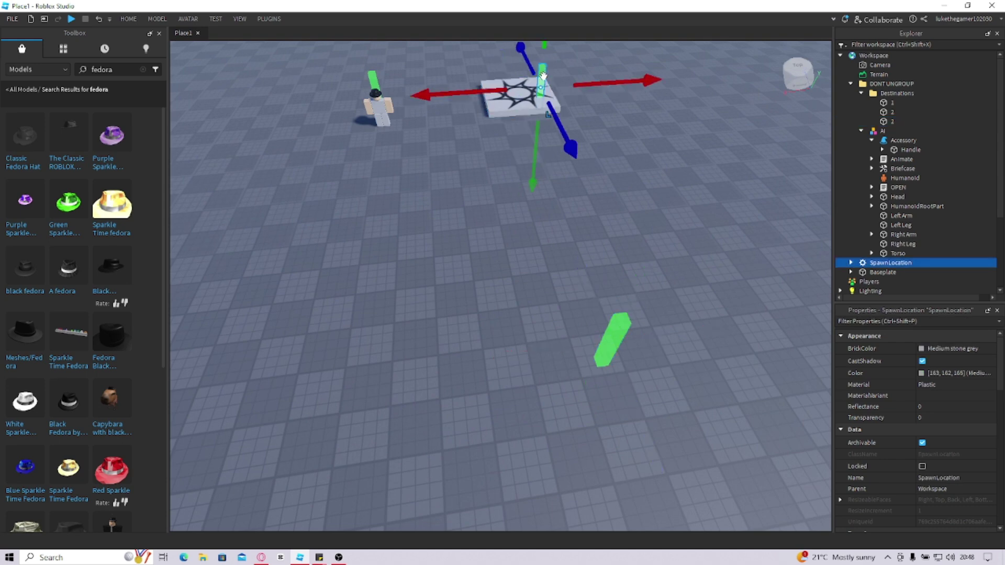
{"action": "left_click_drag", "start_coordinate": [541, 77], "coordinate": [368, 289]}
{"action": "key", "text": "a"}
{"action": "left_click", "coordinate": [504, 200]}
{"action": "key", "text": "d"}
{"action": "key", "text": "a"}
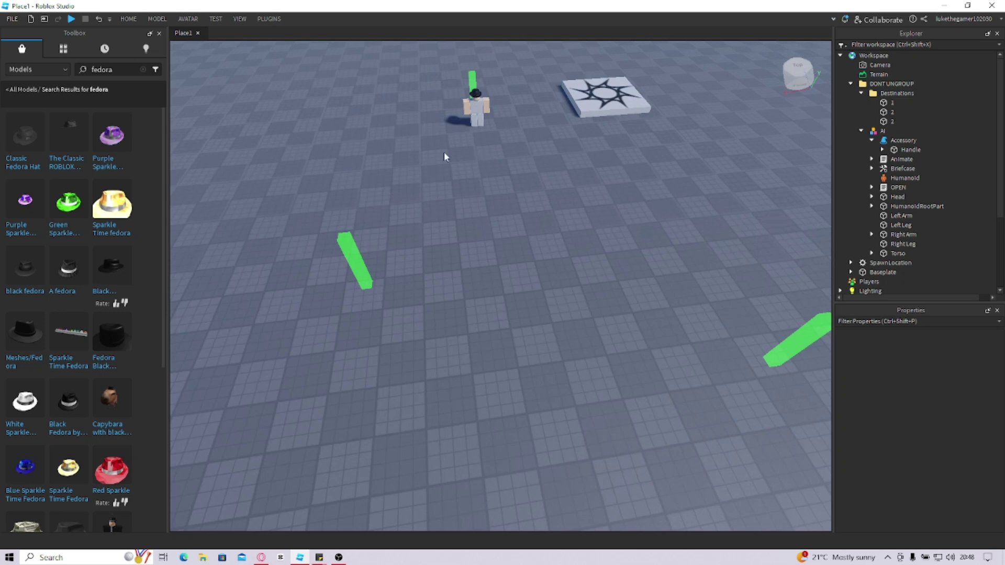
{"action": "right_click_drag", "start_coordinate": [515, 163], "coordinate": [516, 164]}
{"action": "left_click", "coordinate": [849, 85]}
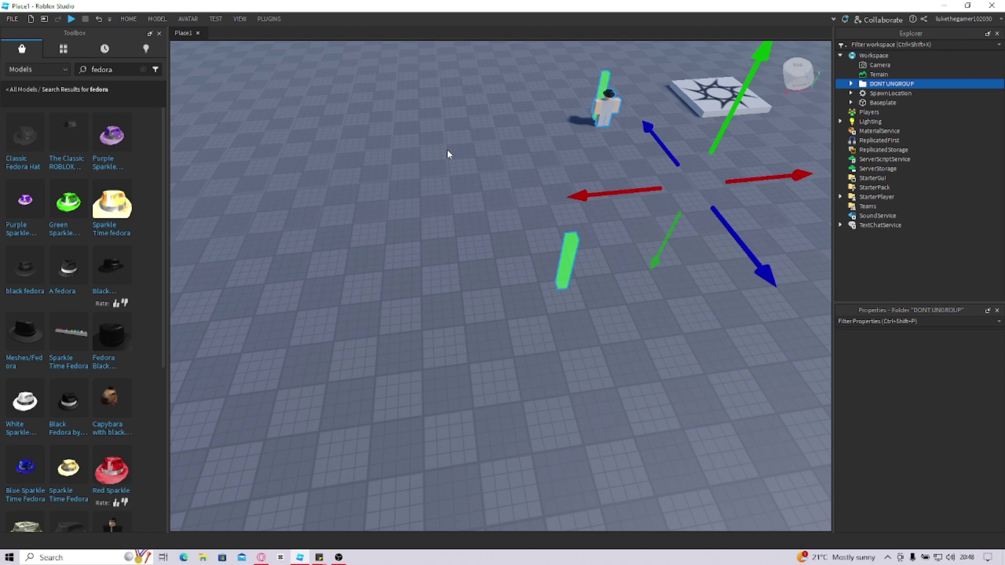
{"action": "left_click", "coordinate": [272, 76]}
{"action": "key", "text": "d"}
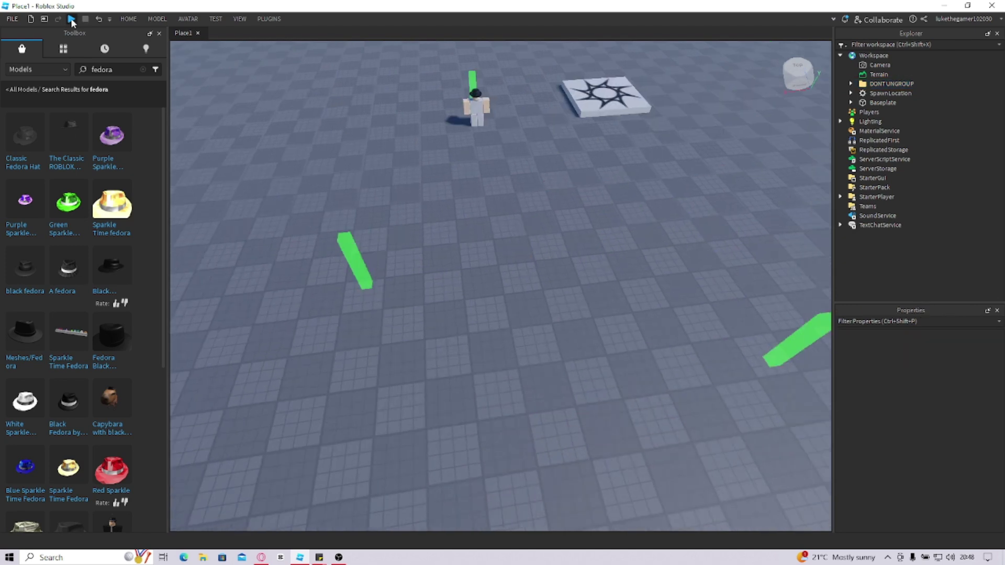
Playtest the place, follow the NPC to watch it walk between the destinations, and stop the test
{"action": "left_click", "coordinate": [72, 20]}
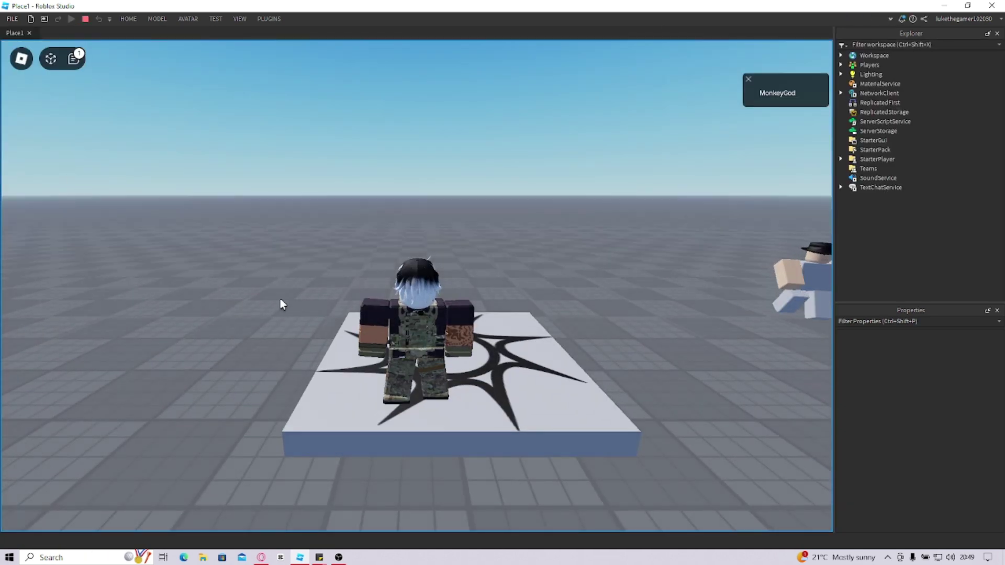
{"action": "right_click_drag", "start_coordinate": [319, 301], "coordinate": [278, 294]}
{"action": "key", "text": "w"}
{"action": "key", "text": "d"}
{"action": "key", "text": "w"}
{"action": "key", "text": "w"}
{"action": "scroll", "coordinate": [278, 293], "scroll_direction": "up", "scroll_amount": 5}
{"action": "key", "text": "s"}
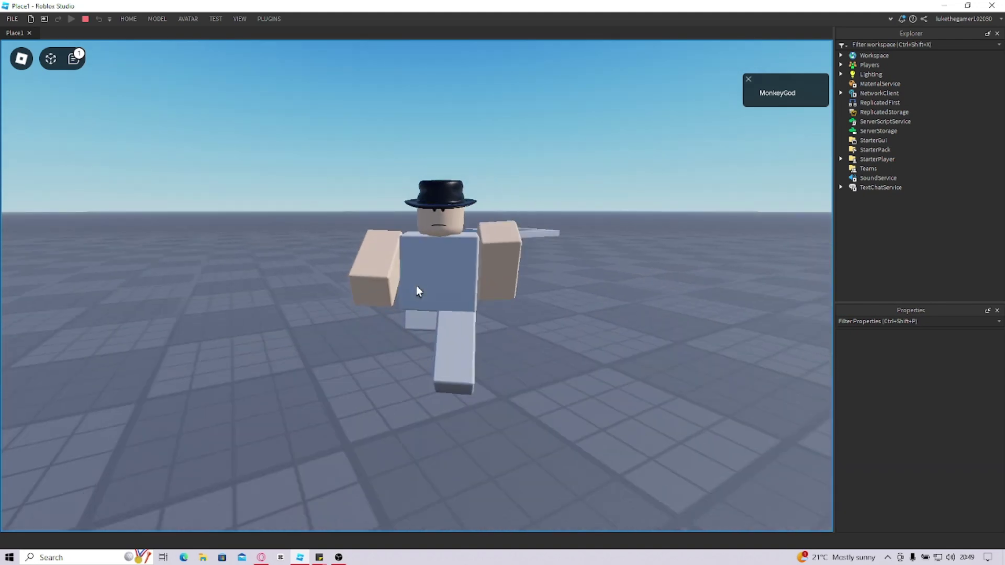
{"action": "scroll", "coordinate": [416, 285], "scroll_direction": "down", "scroll_amount": 10}
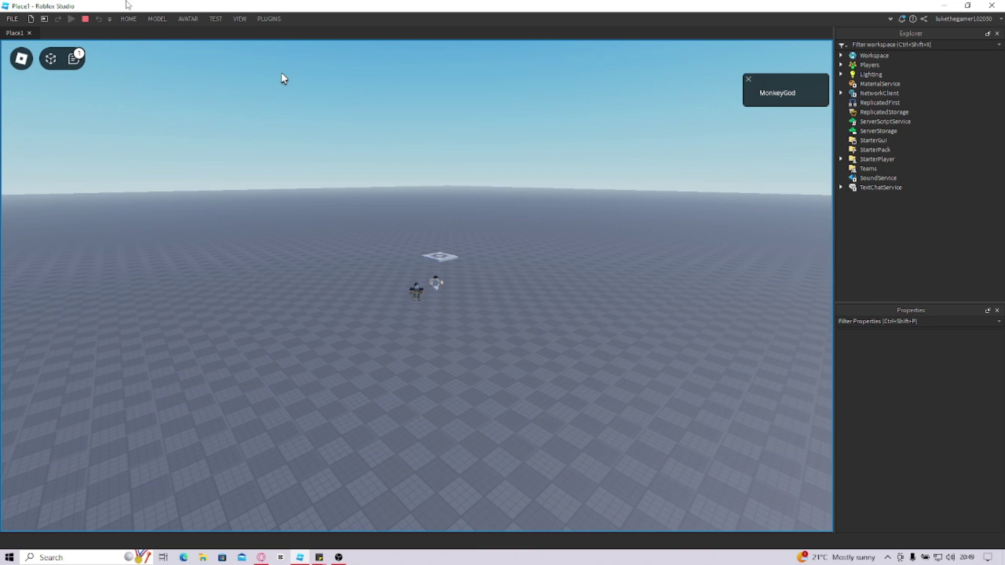
{"action": "left_click", "coordinate": [83, 21]}
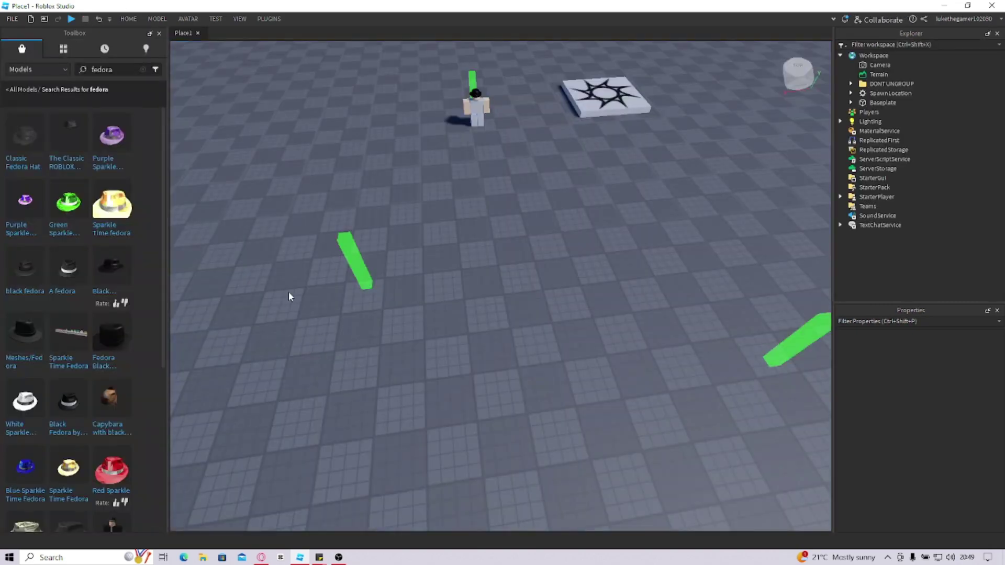
{"action": "right_click_drag", "start_coordinate": [402, 215], "coordinate": [402, 210]}
{"action": "key", "text": "s"}
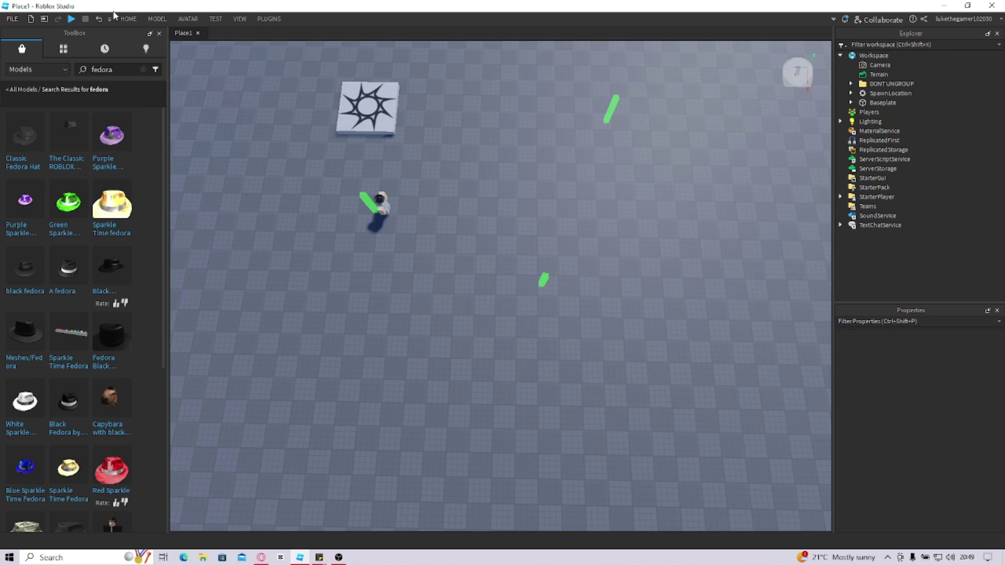
{"action": "left_click", "coordinate": [129, 19]}
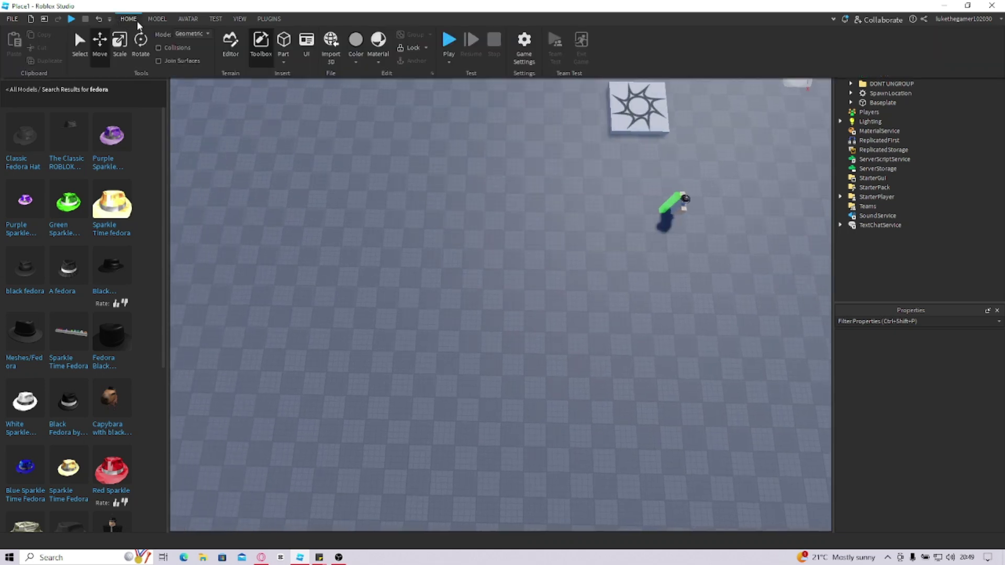
{"action": "left_click", "coordinate": [290, 179]}
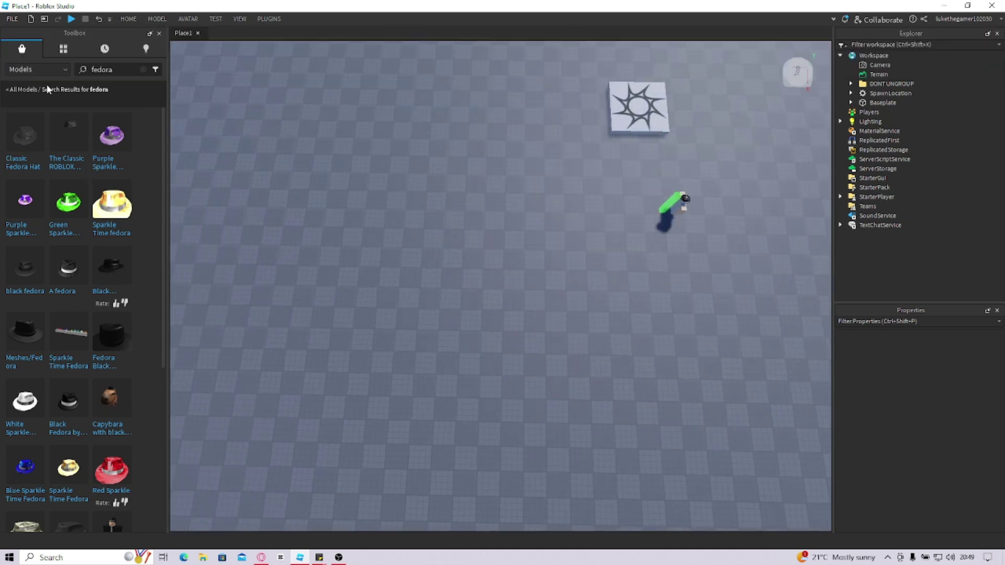
Search the toolbox models for "car" and insert 2019 Sports Car // Rosh onto an empty area, accepting its included scripts
{"action": "left_click", "coordinate": [26, 56]}
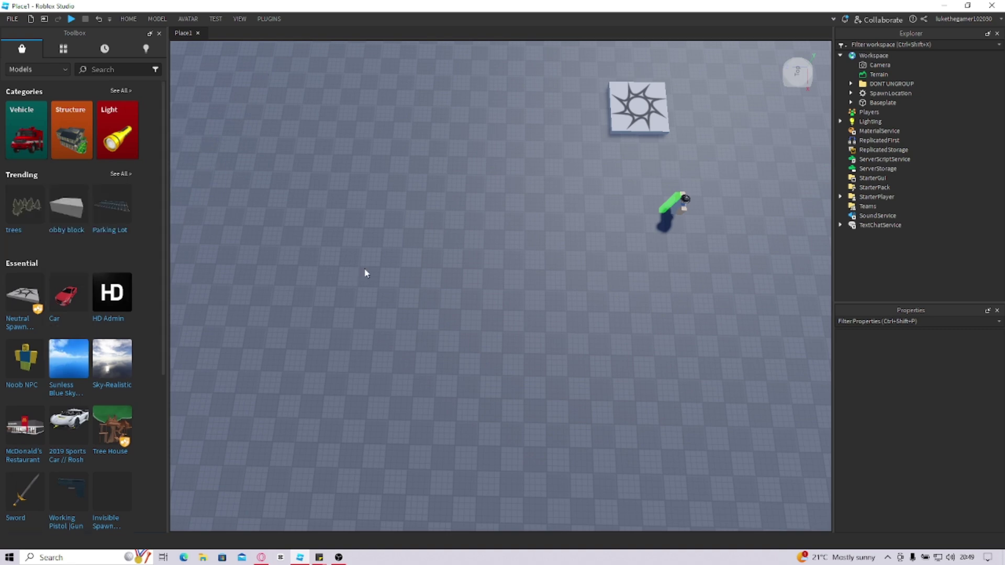
{"action": "right_click_drag", "start_coordinate": [365, 273], "coordinate": [292, 274]}
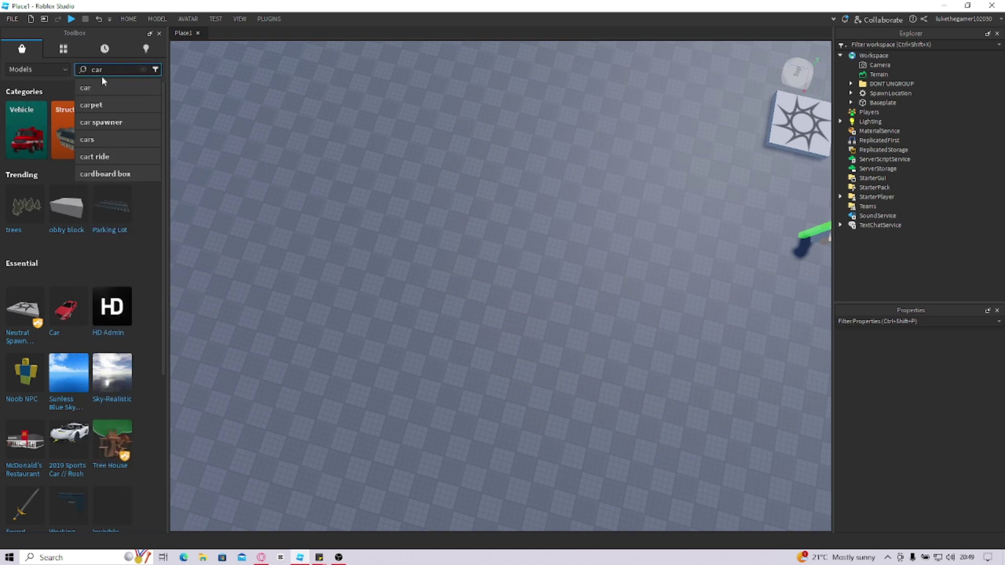
{"action": "left_click", "coordinate": [87, 88]}
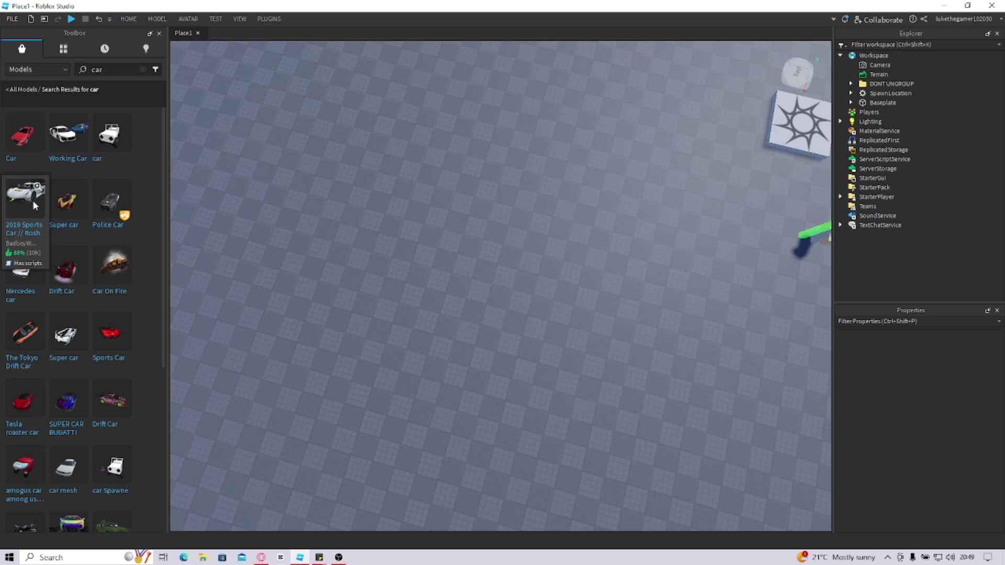
{"action": "left_click", "coordinate": [33, 199]}
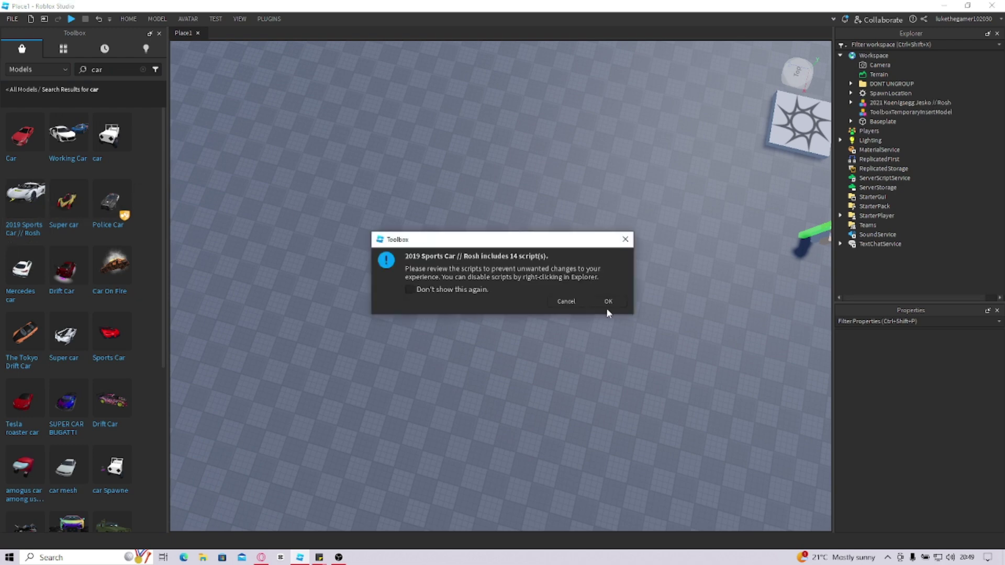
{"action": "left_click", "coordinate": [609, 302]}
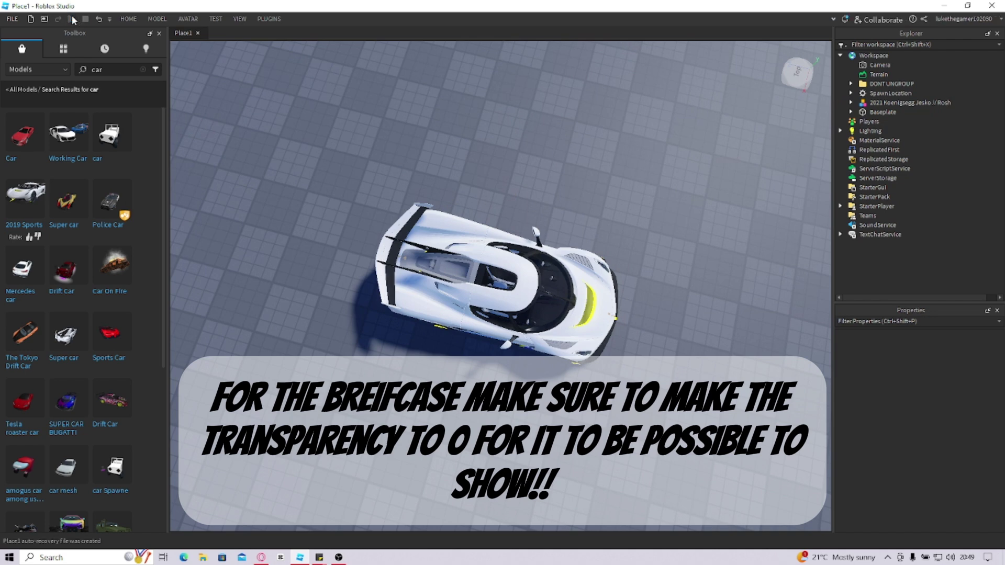
Start a playtest and walk the character from the spawn platform to the white sports car
{"action": "left_click", "coordinate": [73, 18]}
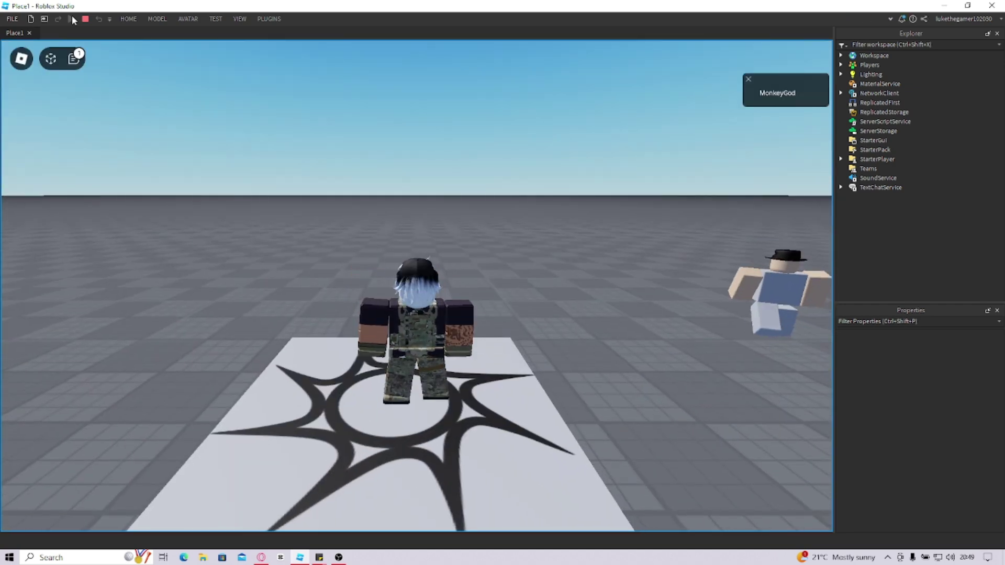
{"action": "right_click_drag", "start_coordinate": [415, 325], "coordinate": [501, 320]}
{"action": "key", "text": "w"}
{"action": "key", "text": "w"}
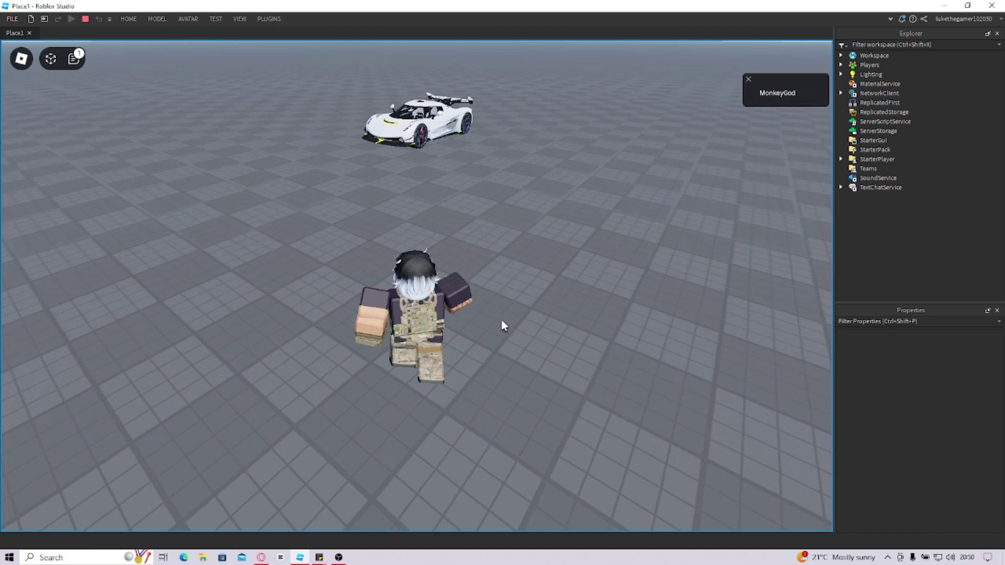
{"action": "key", "text": "w"}
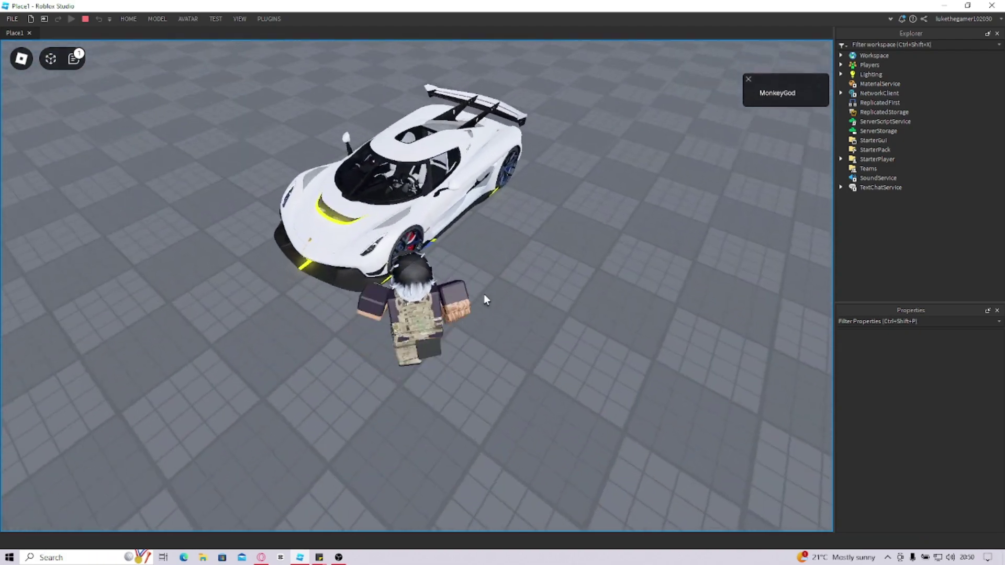
Board the white sports car, drive it straight at the walking NPC, and steer away past it
{"action": "key", "text": "w"}
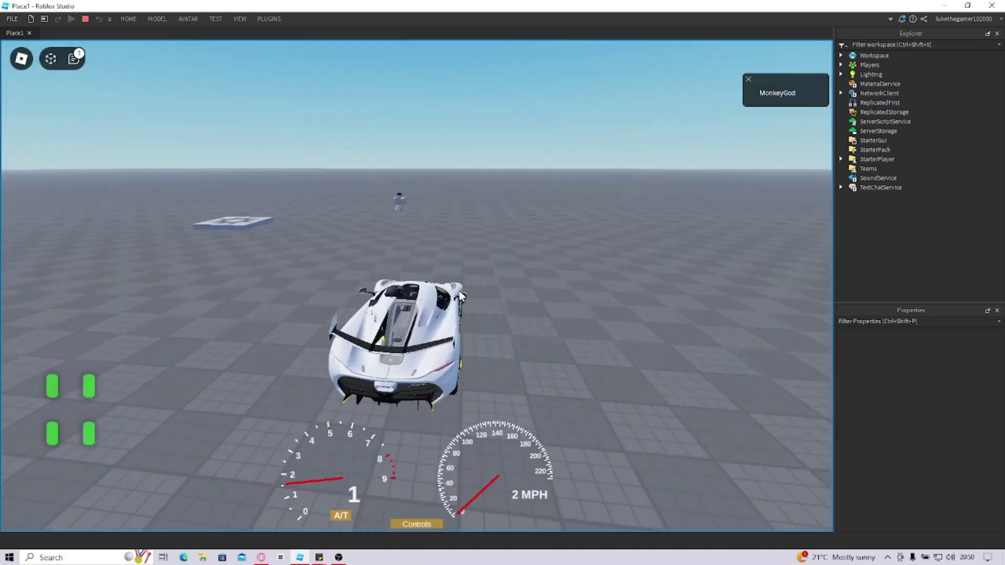
{"action": "key", "text": "w"}
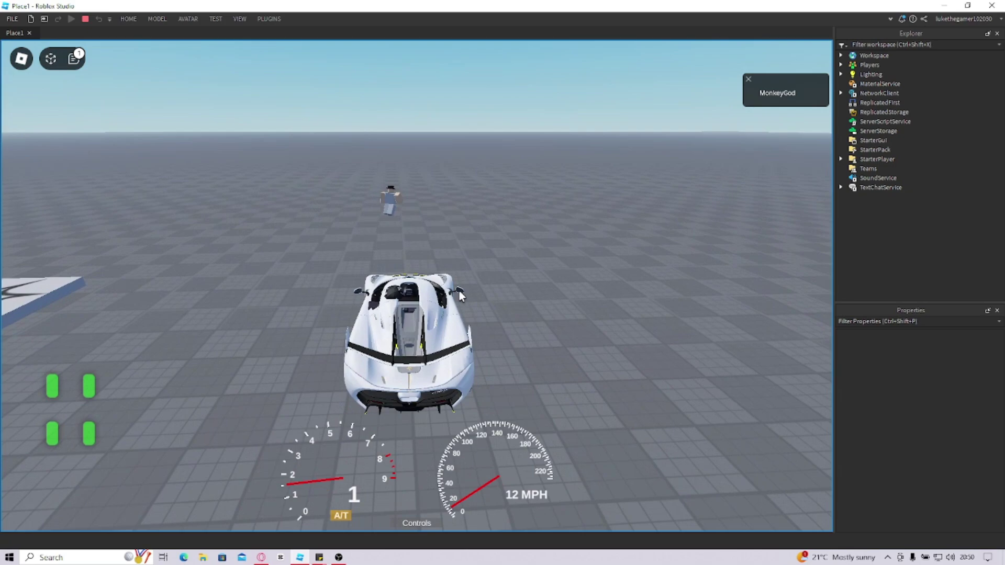
{"action": "key", "text": "d"}
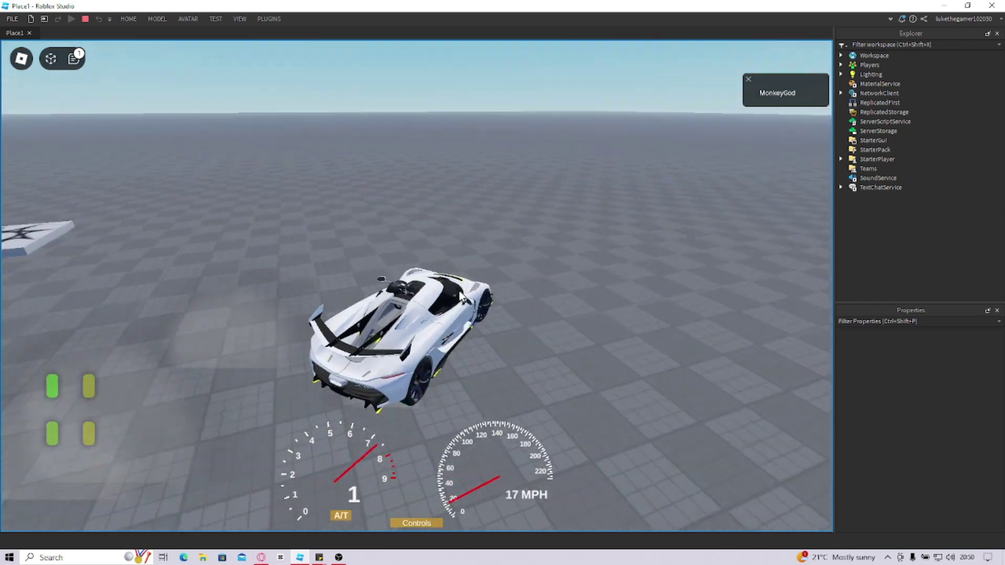
{"action": "right_click_drag", "start_coordinate": [460, 296], "coordinate": [408, 267]}
{"action": "key", "text": "w"}
{"action": "key", "text": "a"}
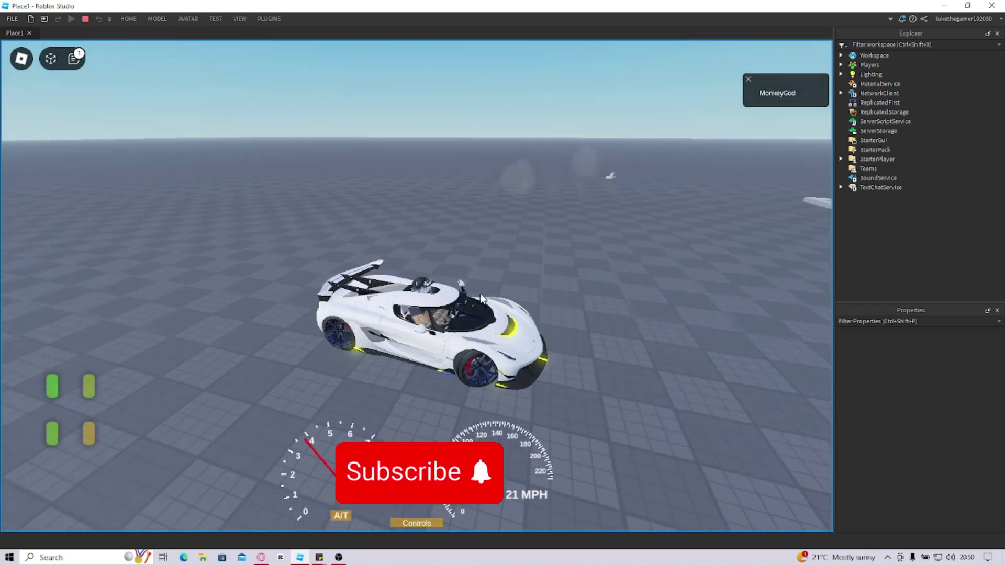
Turn the car around and bring it back behind the NPC walking near the spawn platform
{"action": "right_click_drag", "start_coordinate": [480, 293], "coordinate": [491, 293]}
{"action": "key", "text": "w"}
{"action": "key", "text": "a"}
{"action": "key", "text": "s"}
{"action": "key", "text": "w"}
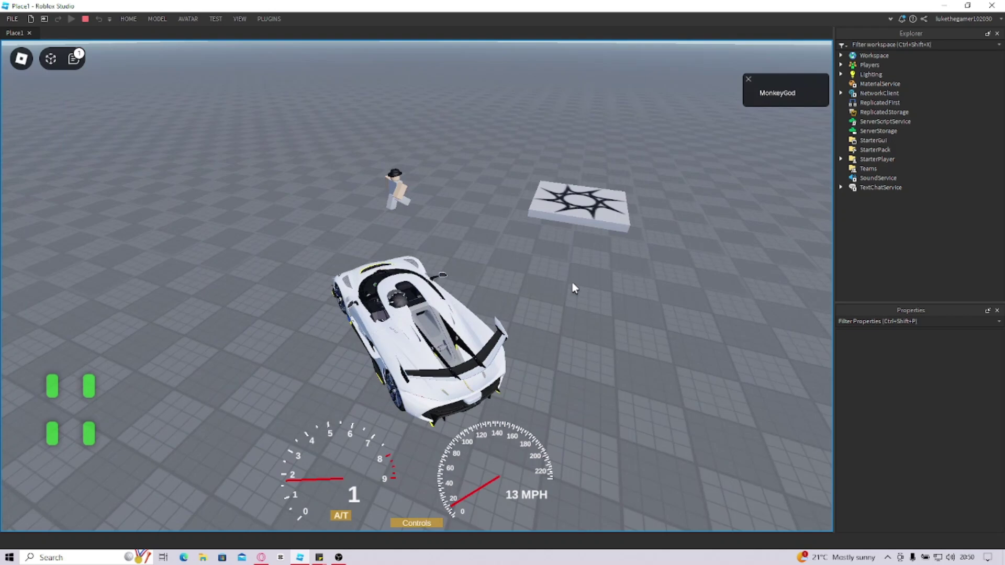
{"action": "key", "text": "s"}
{"action": "key", "text": "w"}
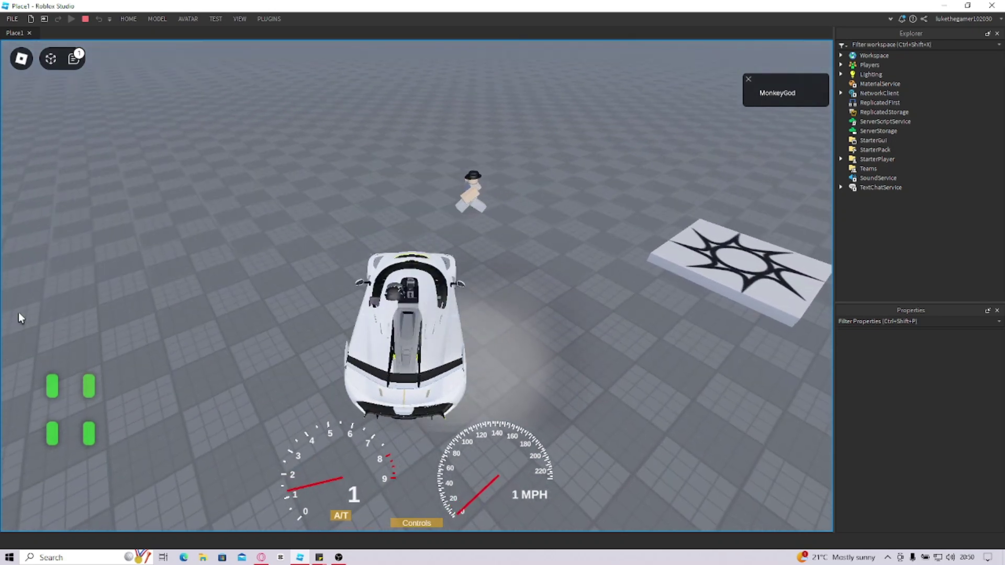
Make further runs at the NPC with the car to test how it reacts to being hit
{"action": "key", "text": "w"}
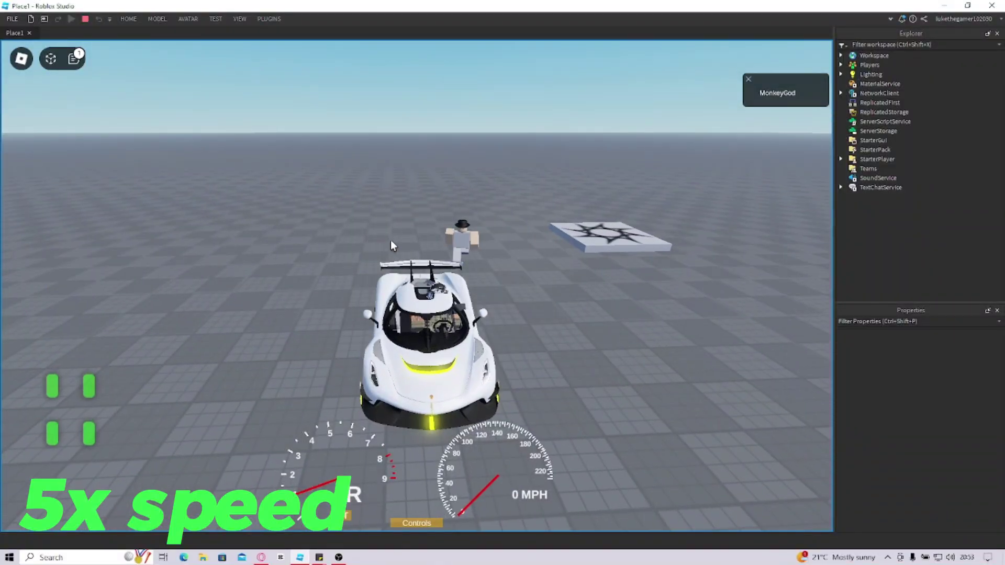
{"action": "key", "text": "w"}
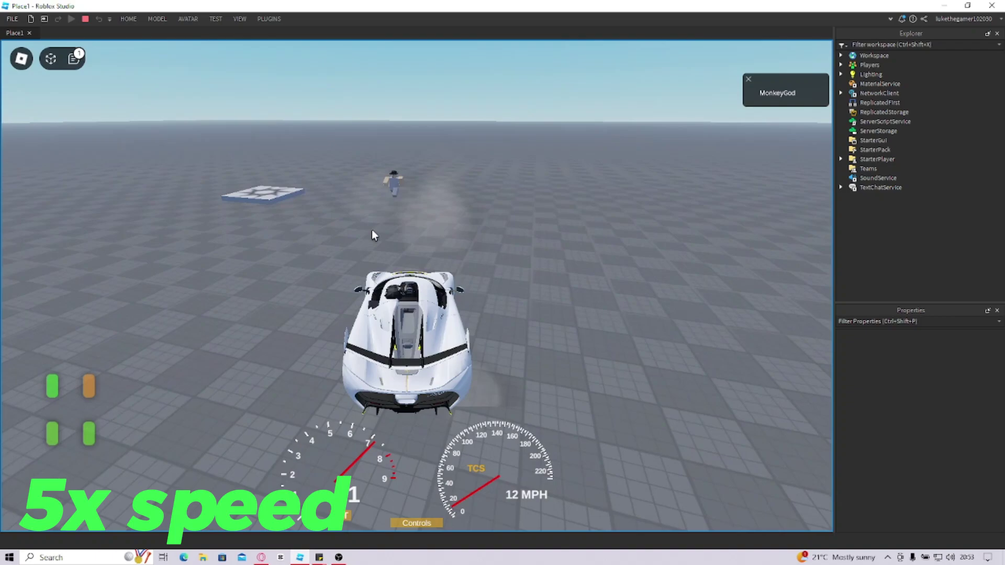
{"action": "key", "text": "a"}
{"action": "key", "text": "w"}
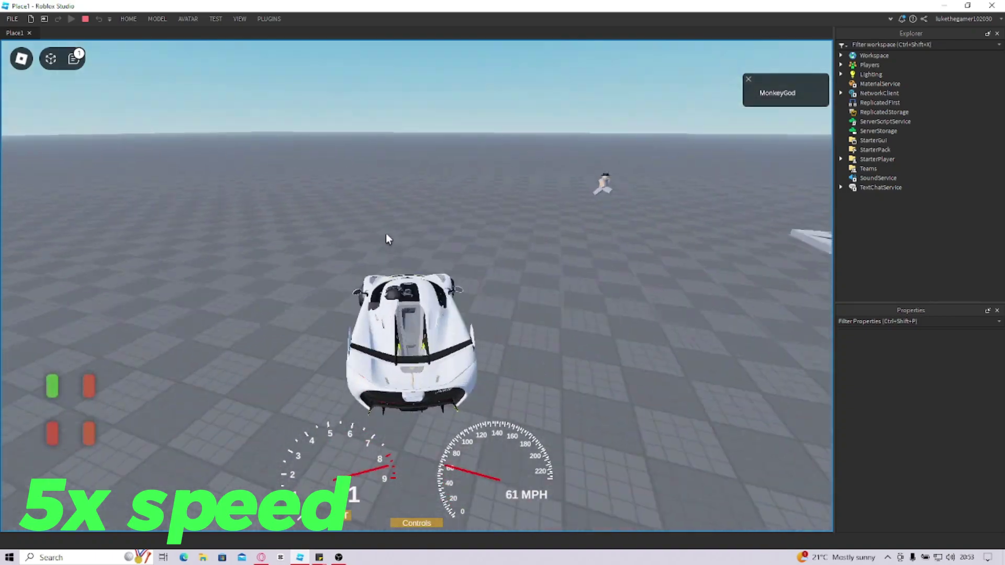
{"action": "key", "text": "s"}
{"action": "key", "text": "w"}
{"action": "key", "text": "a"}
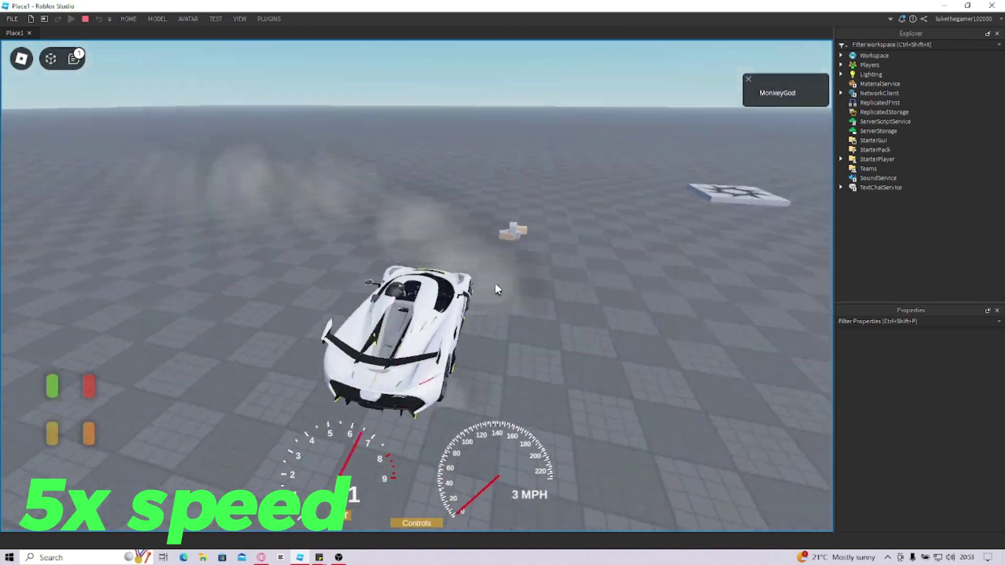
{"action": "key", "text": "s"}
Get out of the car and walk the character up to the NPC for a first-person view
{"action": "key", "text": "space"}
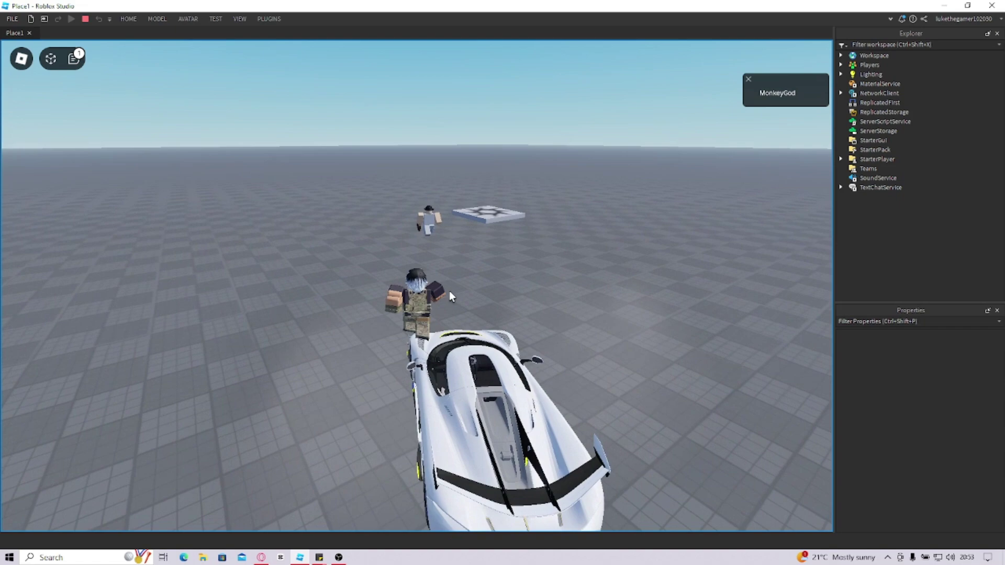
{"action": "key", "text": "w"}
{"action": "key", "text": "a"}
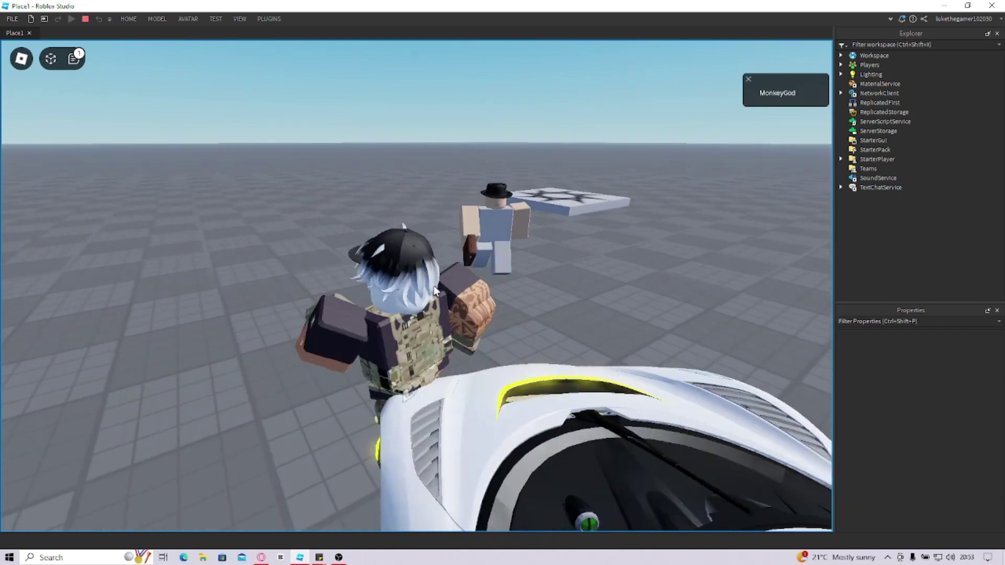
{"action": "right_click_drag", "start_coordinate": [449, 291], "coordinate": [433, 285]}
{"action": "scroll", "coordinate": [434, 291], "scroll_direction": "up", "scroll_amount": 5}
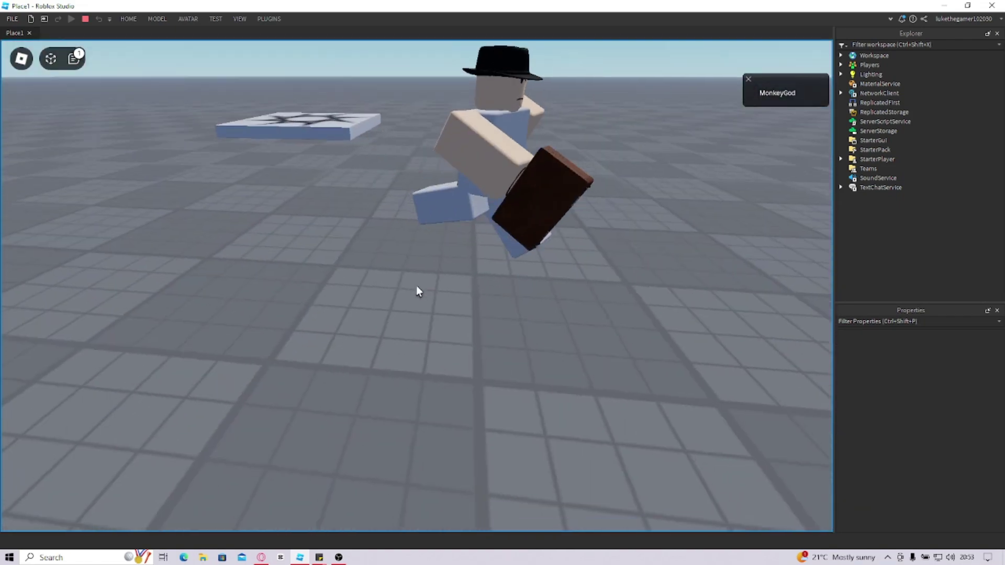
Circle the NPC at close range in first person to examine how it walks around the front of the car
{"action": "key", "text": "w"}
{"action": "key", "text": "a"}
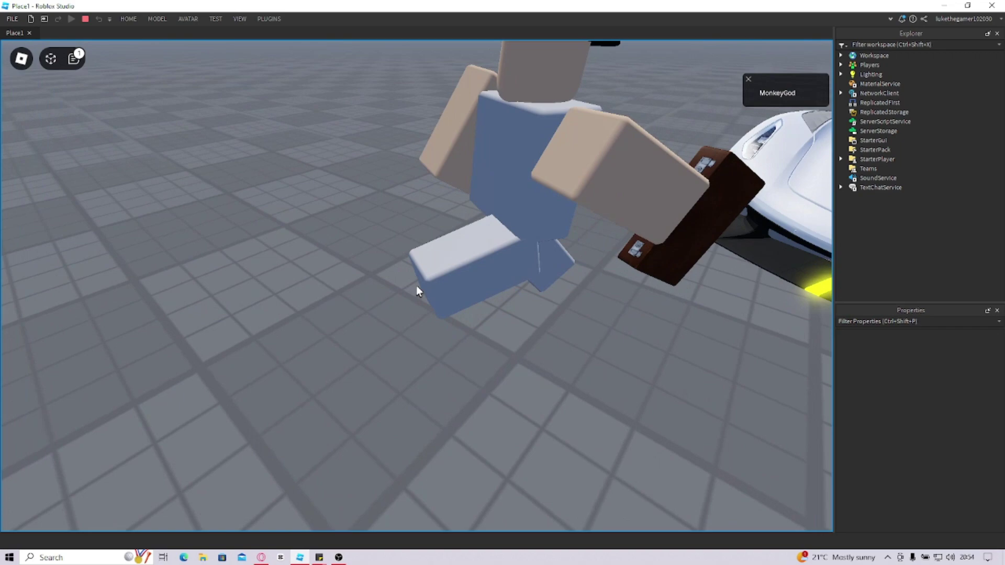
{"action": "key", "text": "d"}
{"action": "key", "text": "w"}
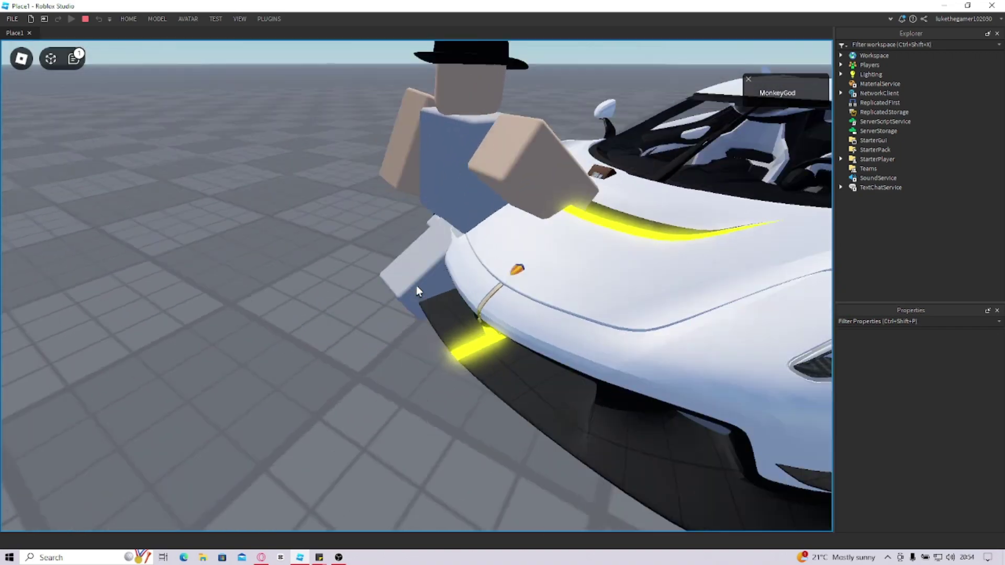
{"action": "key", "text": "a"}
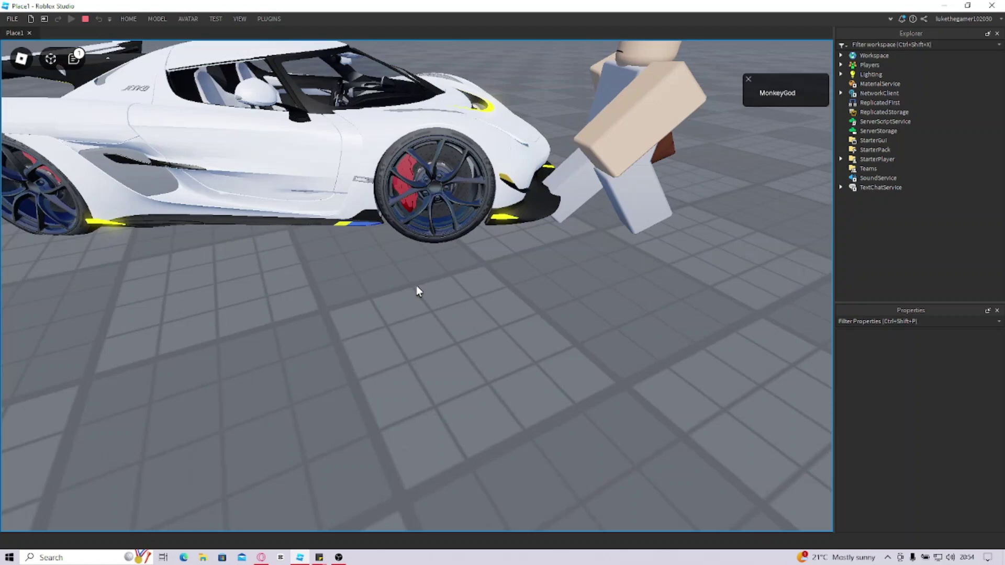
Return to third person and back the character away, framing its front with the car and NPC behind it
{"action": "scroll", "coordinate": [416, 284], "scroll_direction": "down", "scroll_amount": 5}
{"action": "key", "text": "s"}
{"action": "right_click_drag", "start_coordinate": [429, 282], "coordinate": [453, 281]}
{"action": "key", "text": "s"}
{"action": "scroll", "coordinate": [429, 281], "scroll_direction": "up", "scroll_amount": 4}
{"action": "scroll", "coordinate": [430, 281], "scroll_direction": "down", "scroll_amount": 5}
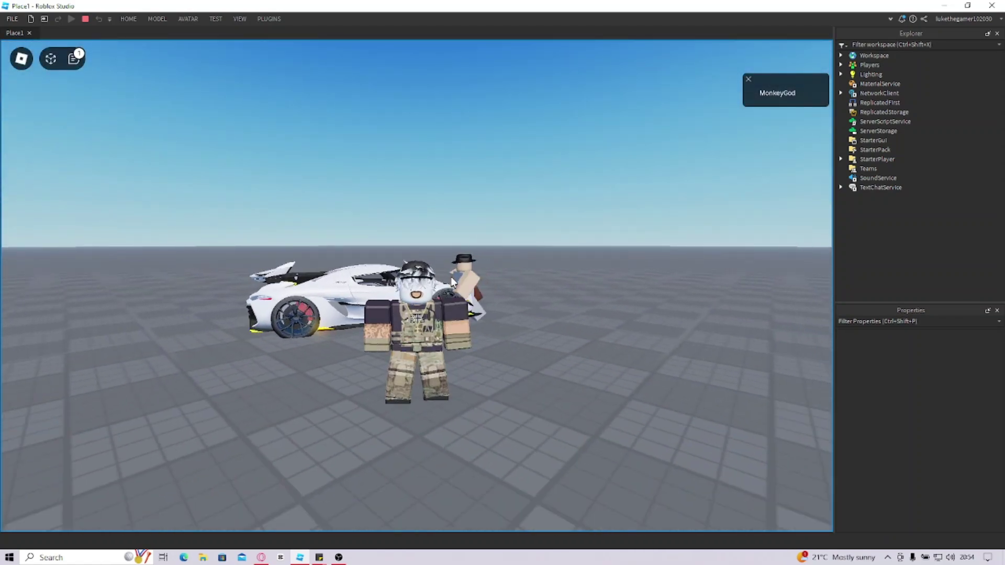
{"action": "scroll", "coordinate": [453, 282], "scroll_direction": "up", "scroll_amount": 3}
{"action": "key", "text": "s"}
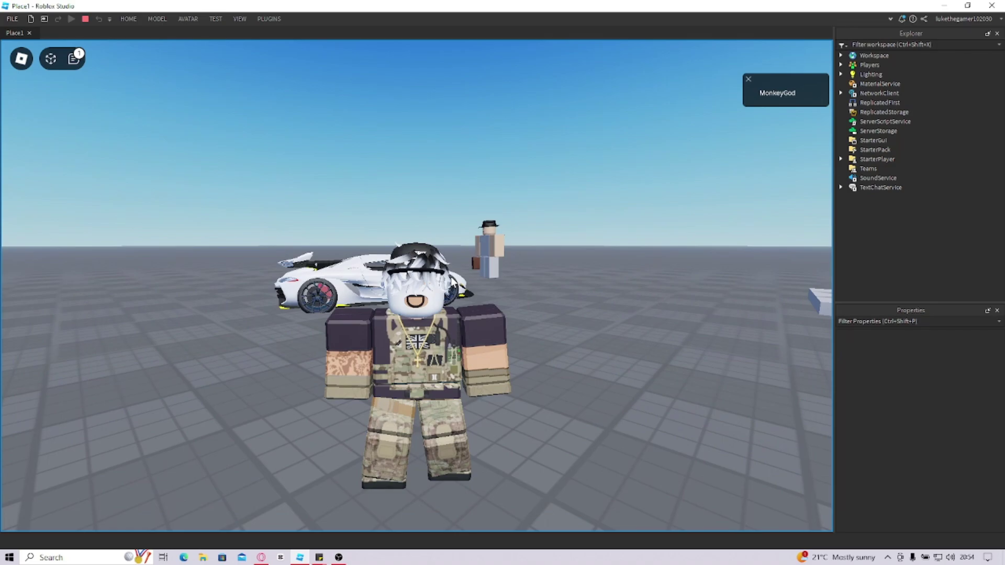